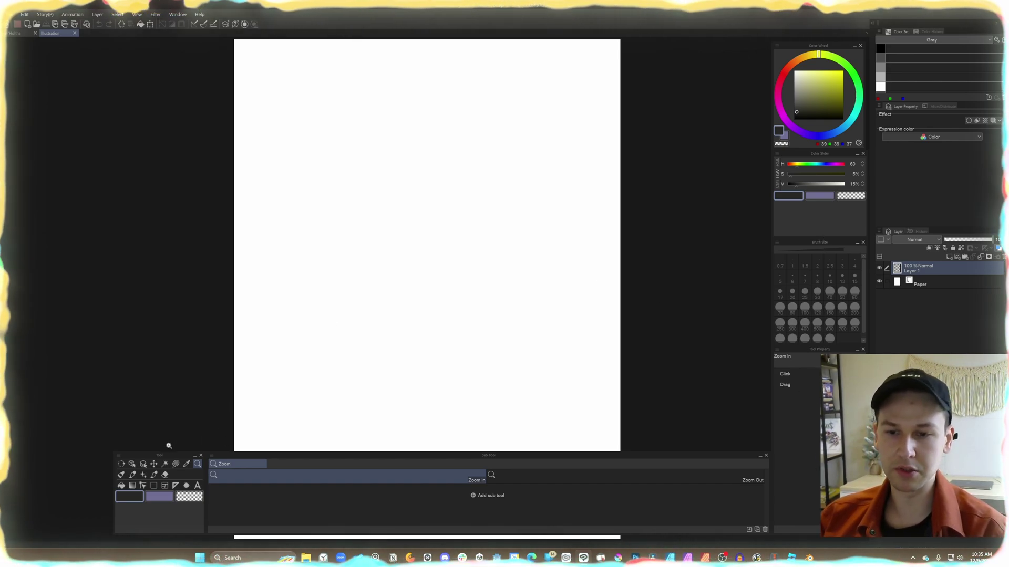
# Try extending the floating Tool palette upward to make it taller
pyautogui.moveTo(168, 453); pyautogui.dragTo(167, 141)
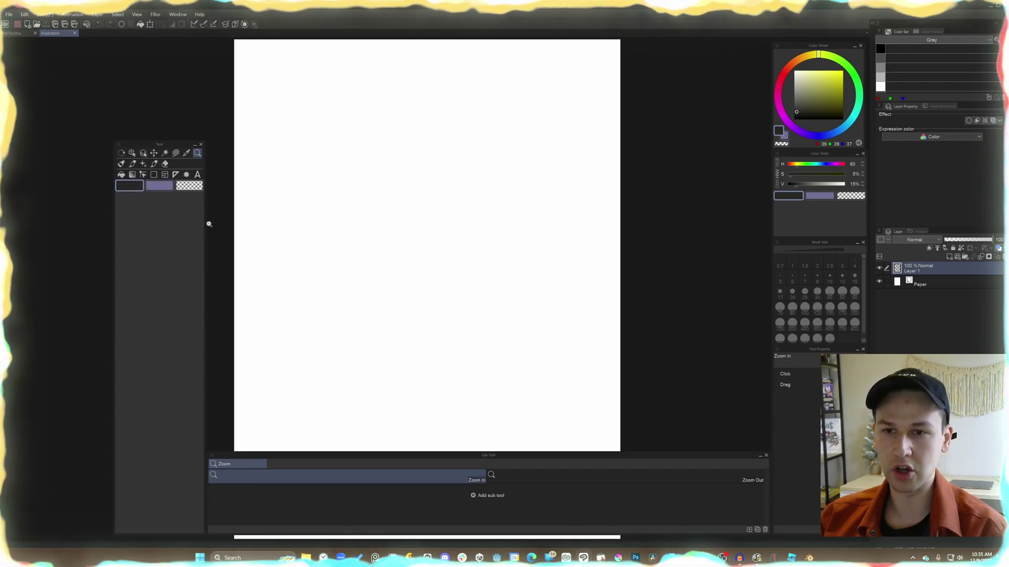
pyautogui.moveTo(204, 225); pyautogui.dragTo(202, 255)
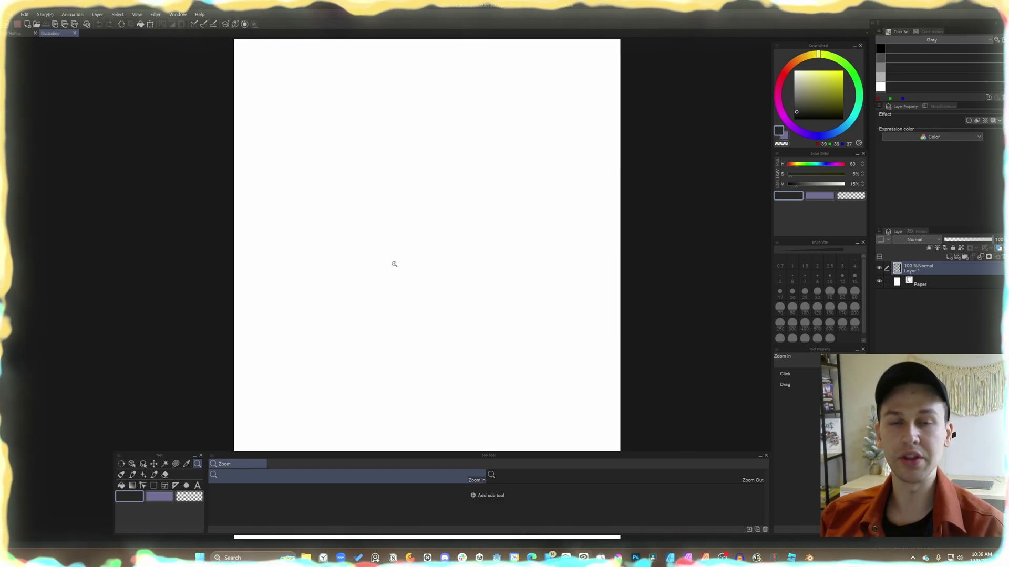
# Cycle through the brush sub tool groups, including Pencil, Painting and Airbrush, and stop on the Environment group
pyautogui.press('b')
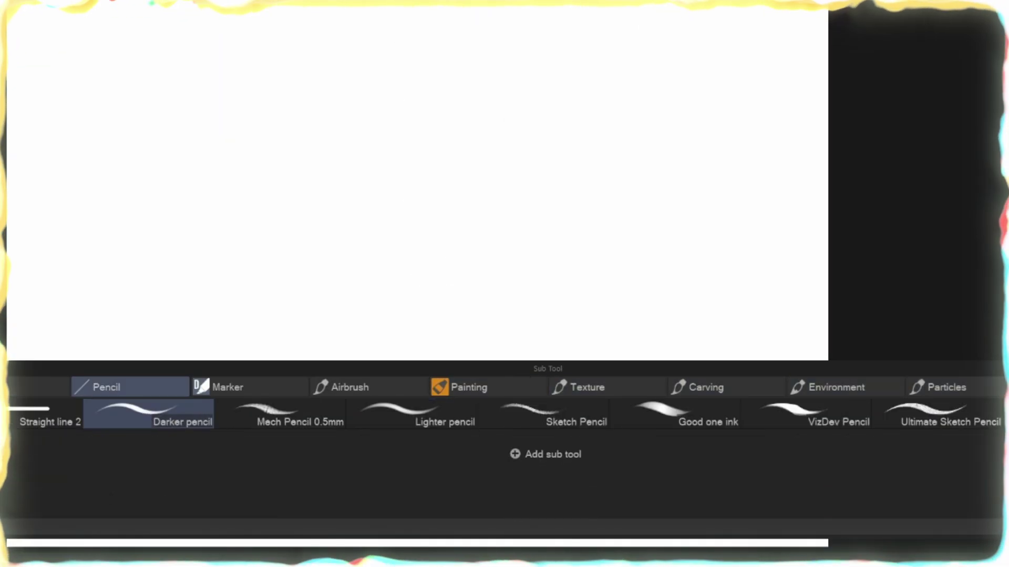
pyautogui.press('b')
pyautogui.press('b')
pyautogui.press('b')
pyautogui.press('b')
pyautogui.press('b')
pyautogui.press('b')
pyautogui.press('b')
pyautogui.press('b')
pyautogui.press('b')
pyautogui.press('b')
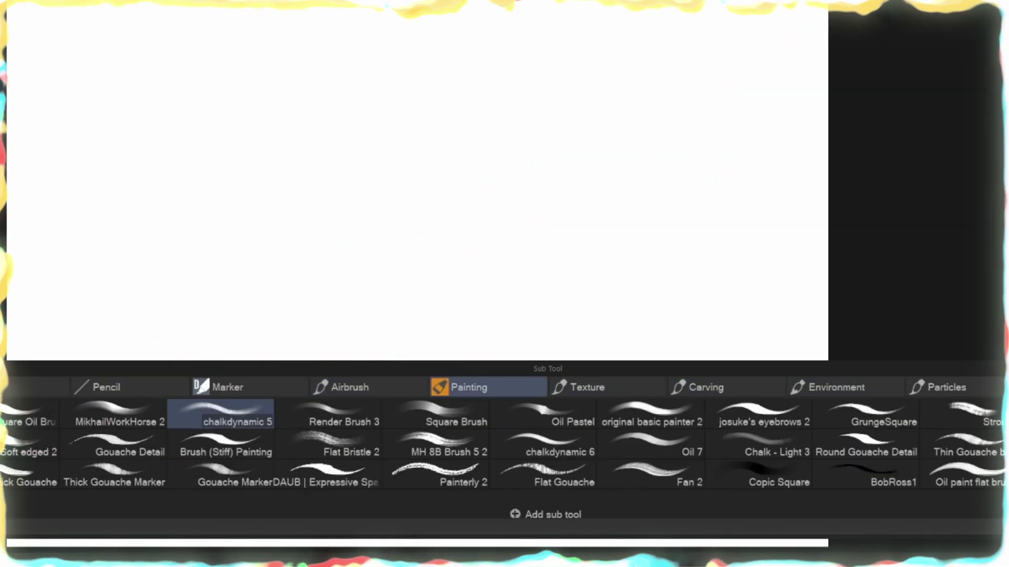
pyautogui.press('b')
pyautogui.press('b')
pyautogui.press('b')
pyautogui.press('b')
pyautogui.press('b')
pyautogui.press('b')
pyautogui.press('b')
pyautogui.press('b')
pyautogui.press('b')
pyautogui.press('b')
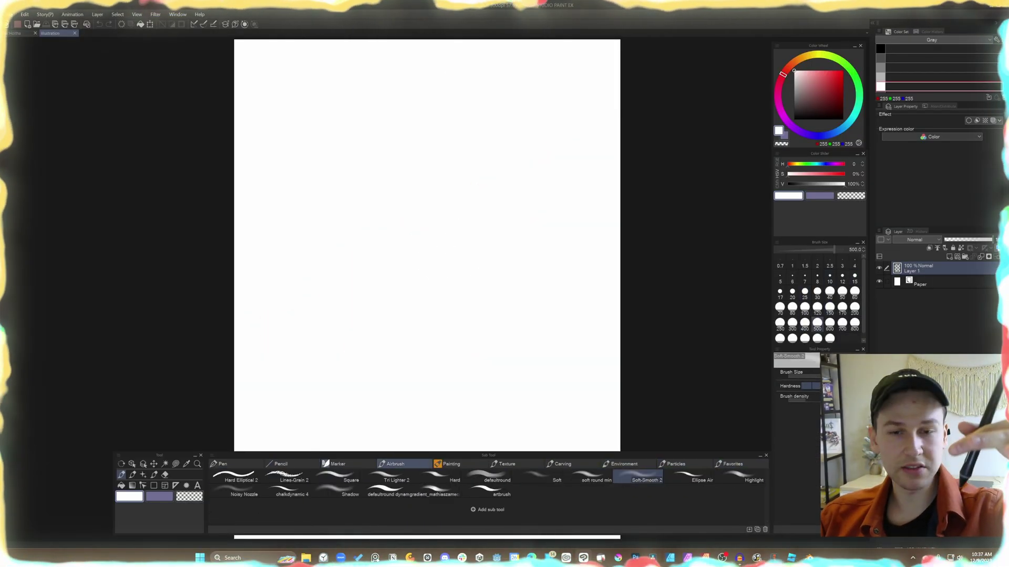
pyautogui.press('b')
pyautogui.press('b')
pyautogui.press('b')
pyautogui.press('b')
pyautogui.press('b')
pyautogui.press('b')
pyautogui.press('b')
pyautogui.press('b')
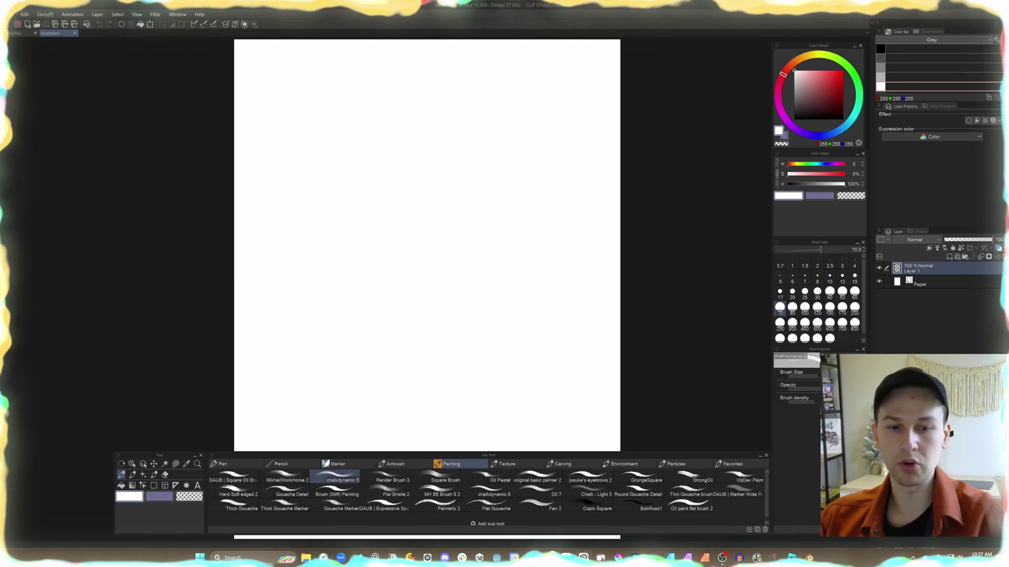
pyautogui.press('b')
pyautogui.press('b')
pyautogui.press('b')
pyautogui.press('b')
pyautogui.press('b')
pyautogui.press('b')
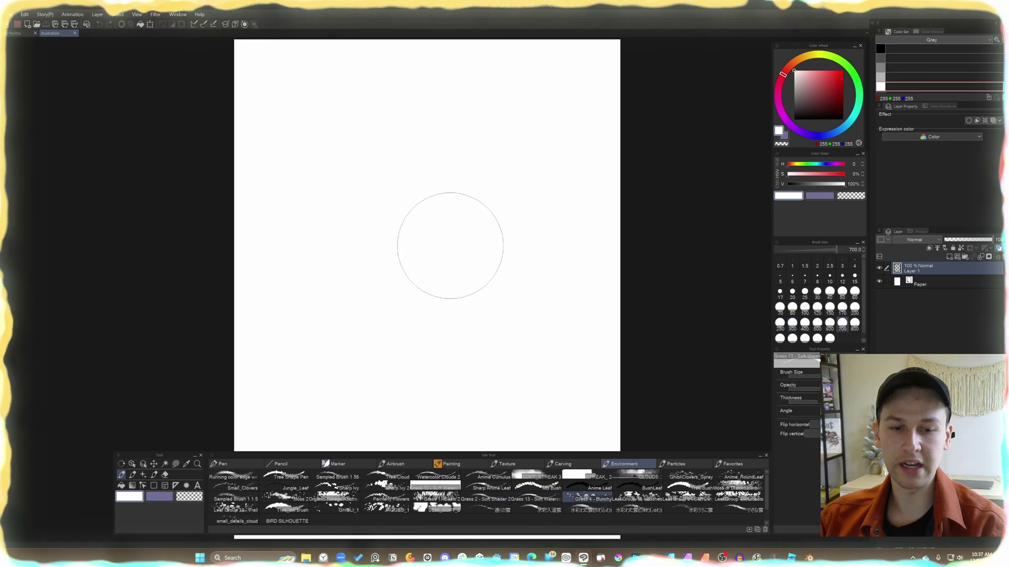
# Enlarge the brush by four increments and step back two brushes in the current sub tool group
pyautogui.press(']')
pyautogui.press(']')
pyautogui.press(']')
pyautogui.press(']')
pyautogui.press(',')
pyautogui.press(',')
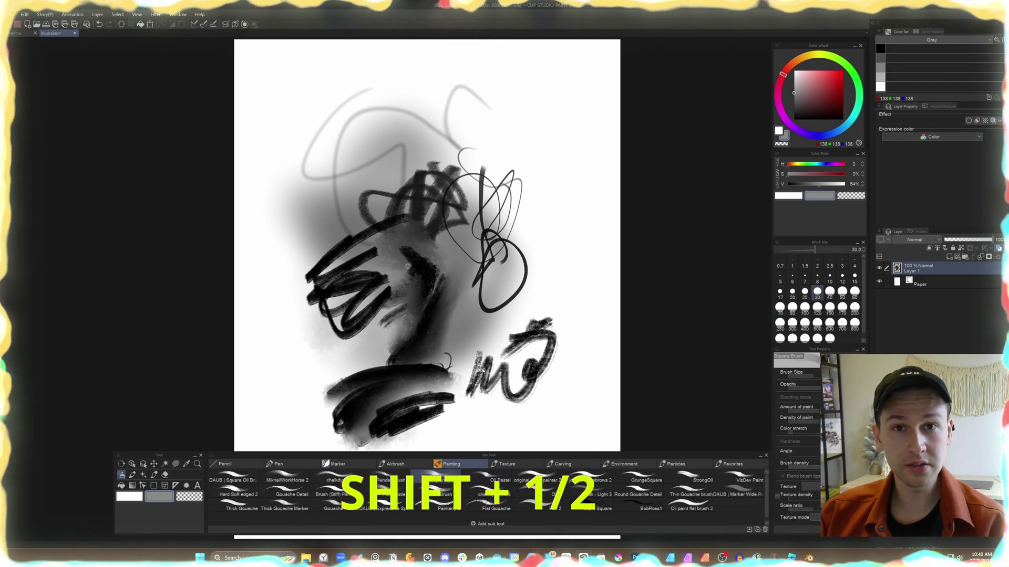
# Switch back and forth between the previous and next sub tool groups, going from Painting to Texture
pyautogui.hotkey('shift', '1')
pyautogui.hotkey('shift', '2')
pyautogui.hotkey('shift', '1')
pyautogui.hotkey('shift', '2')
pyautogui.hotkey('shift', '1')
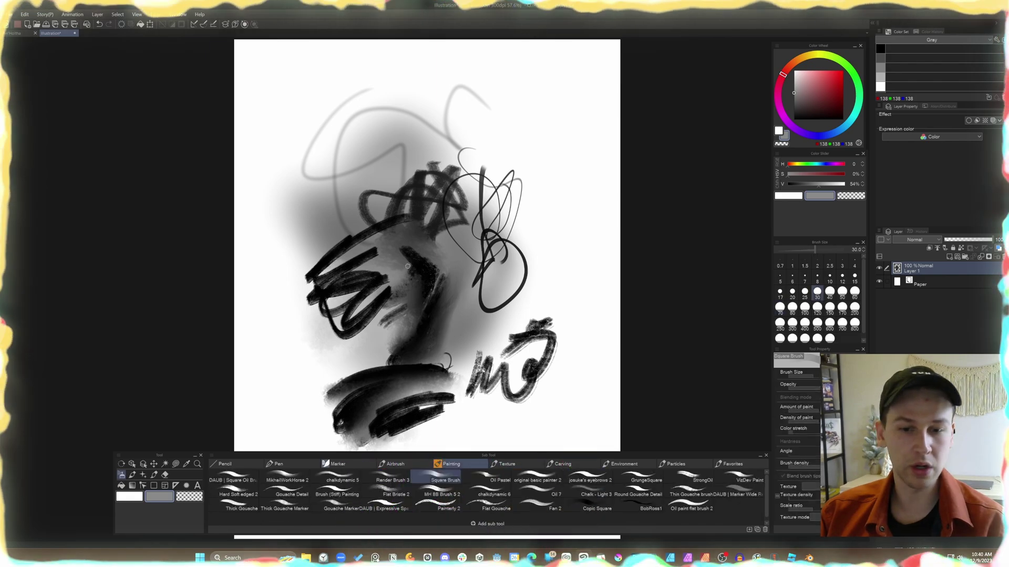
pyautogui.hotkey('shift', '2')
pyautogui.hotkey('shift', '1')
pyautogui.hotkey('shift', '1')
pyautogui.hotkey('shift', '2')
pyautogui.hotkey('shift', '2')
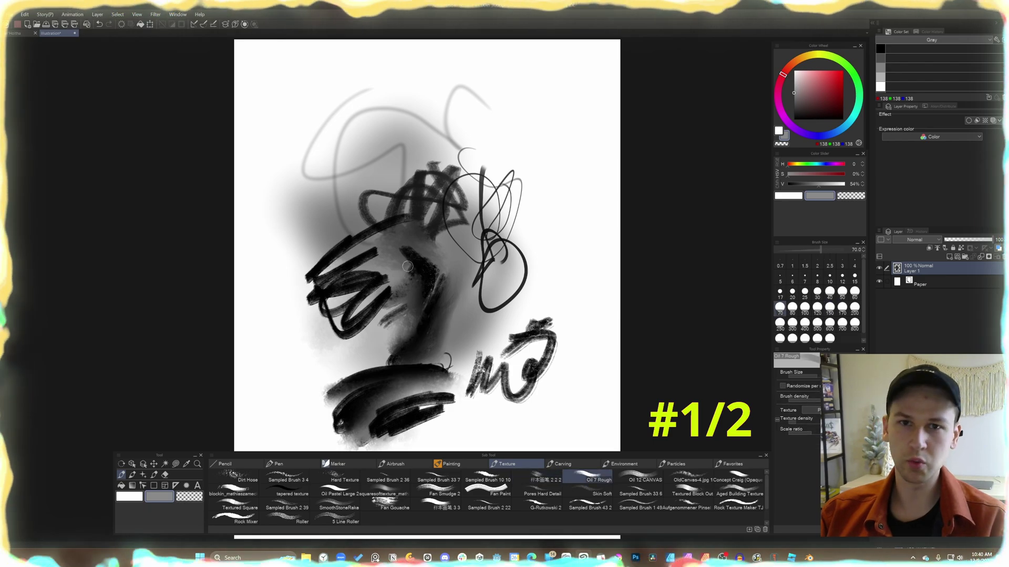
# Switch to the Carving sub tool group and step forward through its brushes to Sampled Brush 1 9
pyautogui.press('b')
pyautogui.press('.')
pyautogui.press('.')
pyautogui.press('.')
pyautogui.press('.')
pyautogui.press('.')
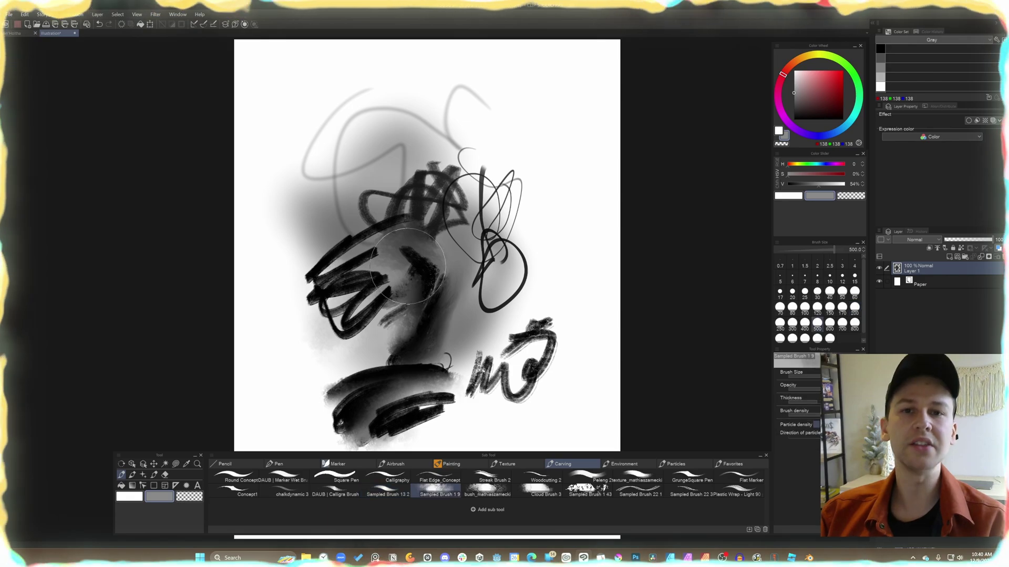
# Step back through the brushes and keep cycling the brush groups, passing through Airbrush with its defaultround brush
pyautogui.press(',')
pyautogui.press(',')
pyautogui.press(',')
pyautogui.press('b')
pyautogui.press('b')
pyautogui.press('b')
pyautogui.press('b')
pyautogui.press('b')
pyautogui.press('b')
pyautogui.press('b')
pyautogui.press('b')
pyautogui.press('b')
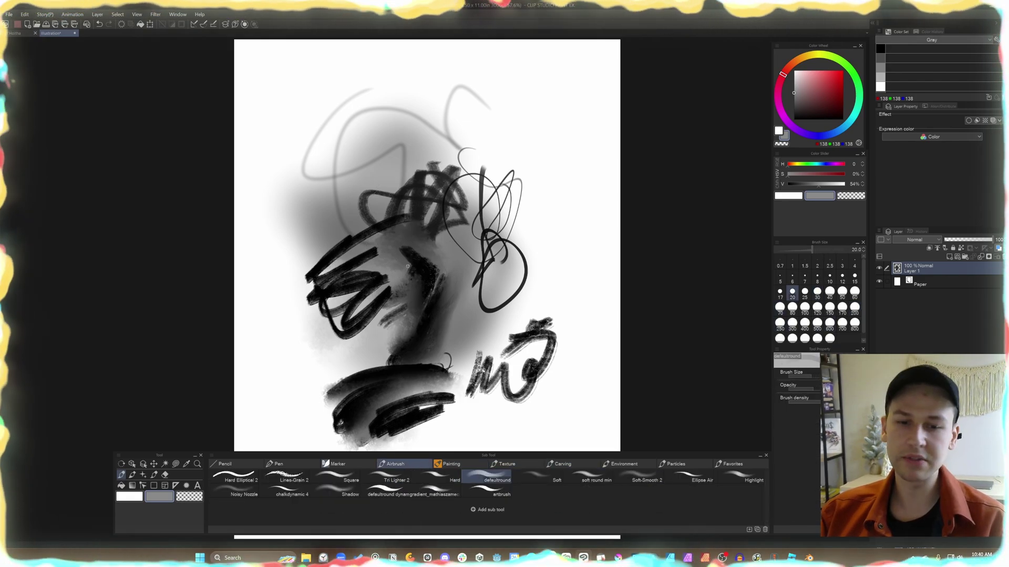
pyautogui.press('b')
pyautogui.press('b')
pyautogui.press('b')
pyautogui.press('b')
pyautogui.press('b')
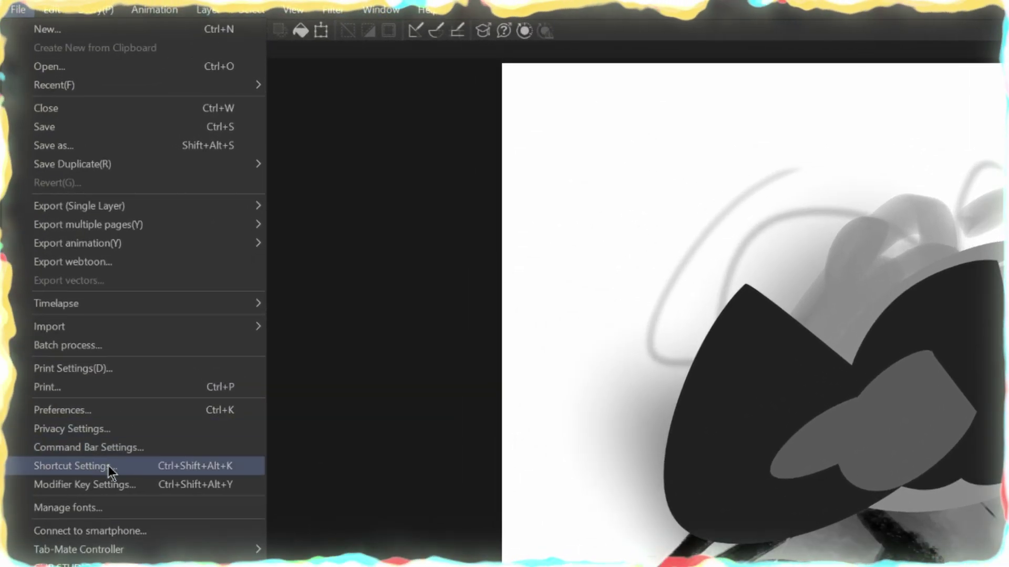
# Open Shortcut Settings in the Options category and review the Sub tool palette commands for switching sub tools and sub tool groups
pyautogui.click(108, 466)
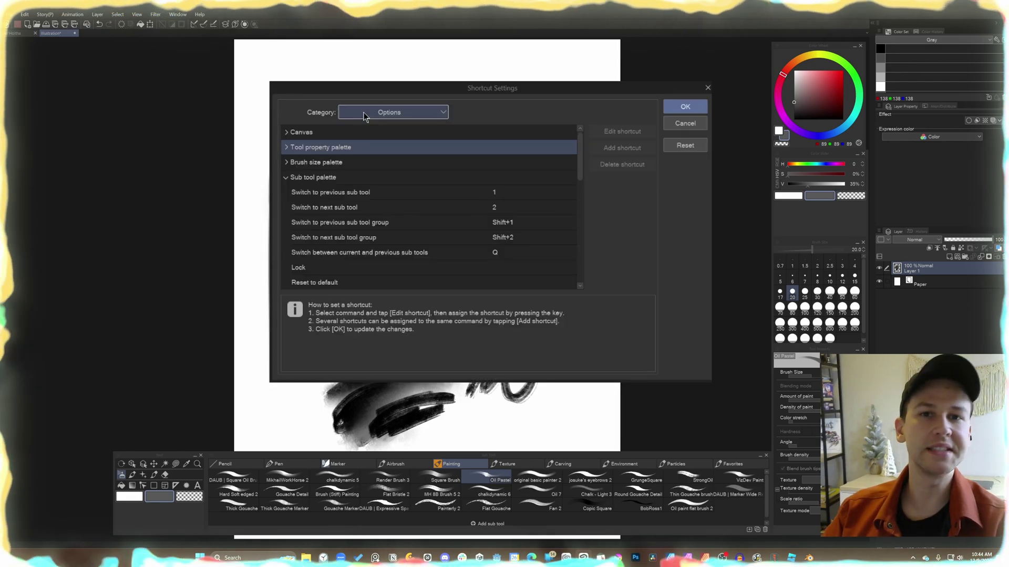
pyautogui.click(364, 113)
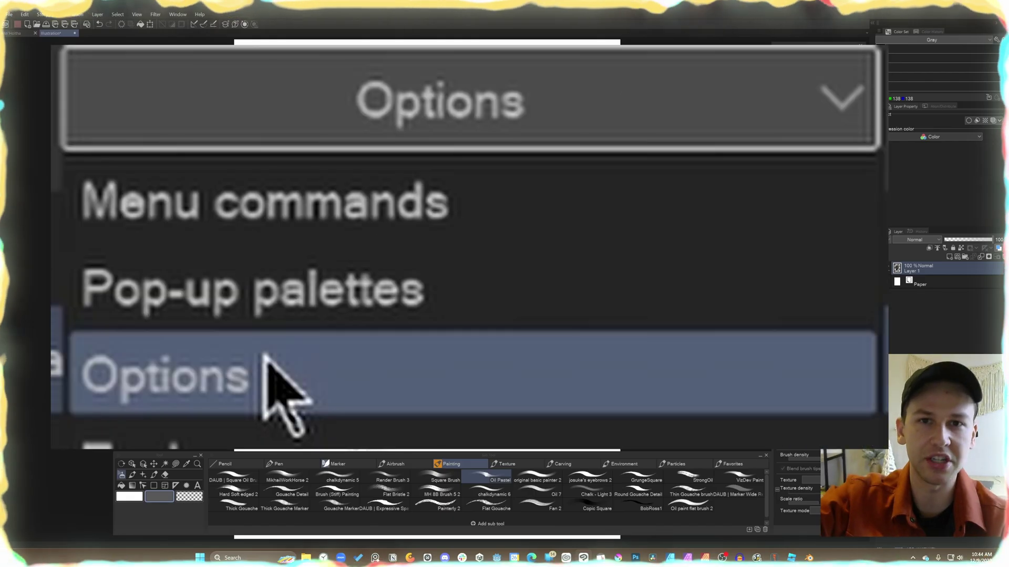
pyautogui.click(265, 357)
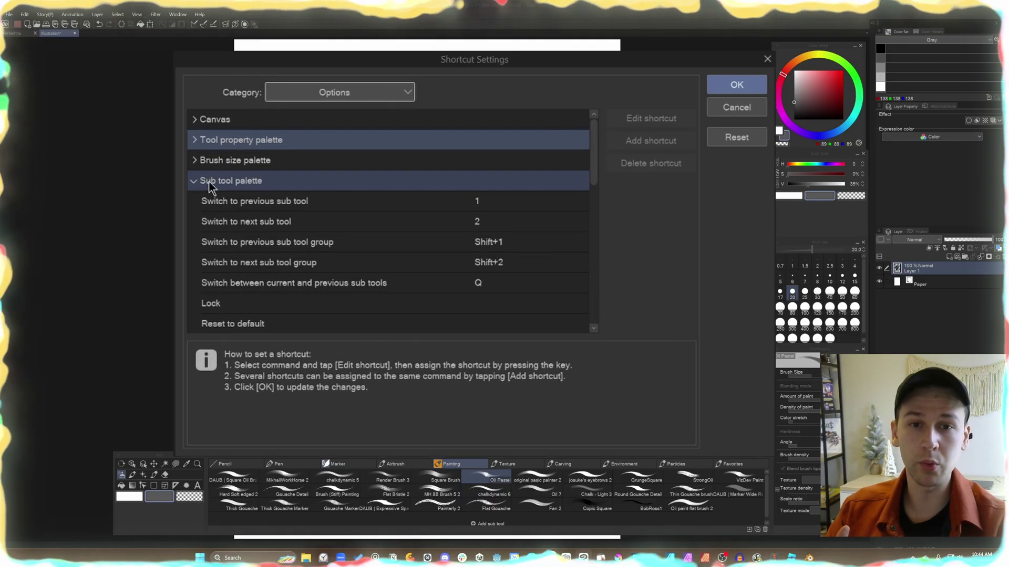
pyautogui.click(482, 208)
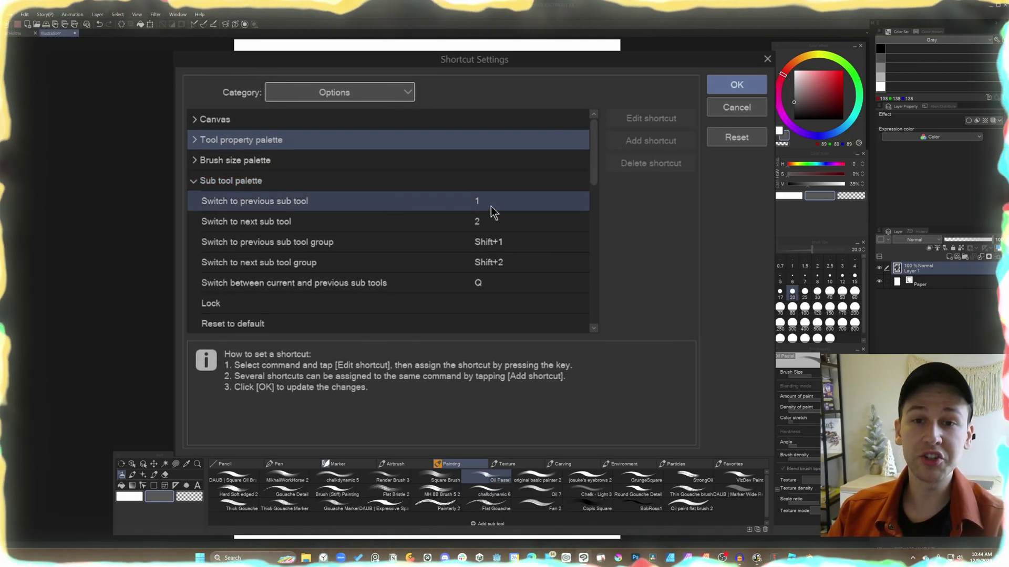
pyautogui.click(488, 219)
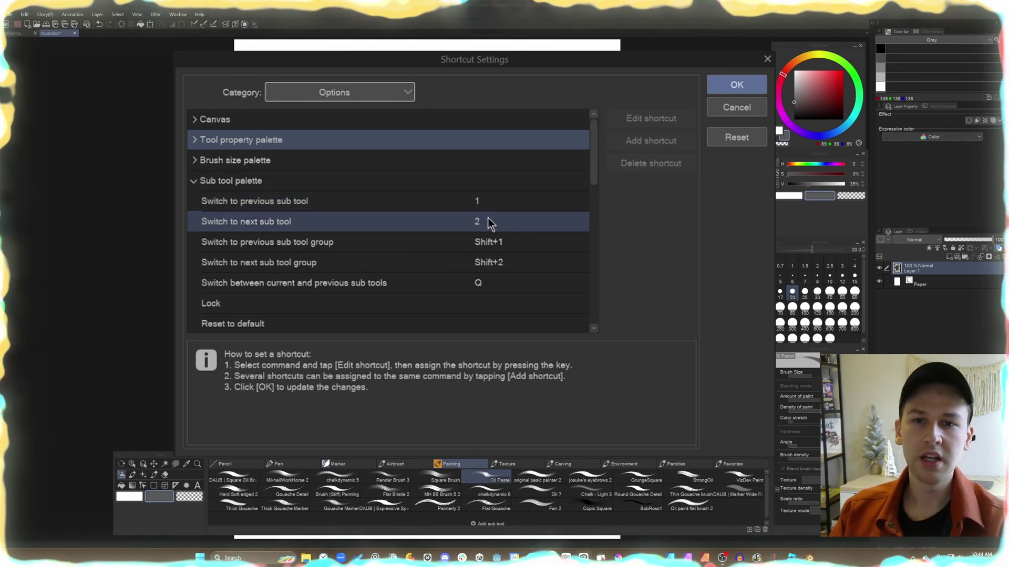
pyautogui.click(484, 237)
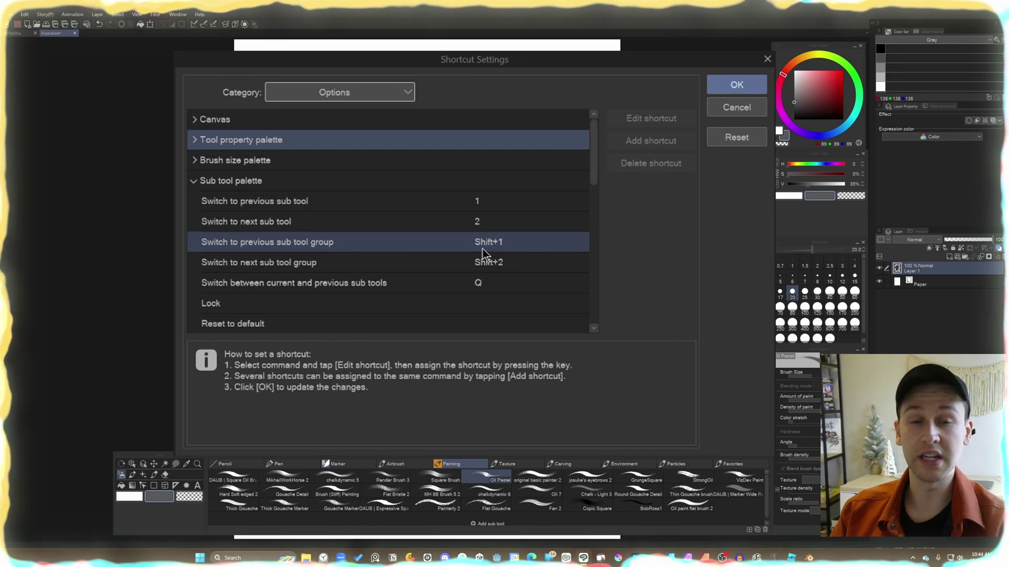
pyautogui.click(503, 266)
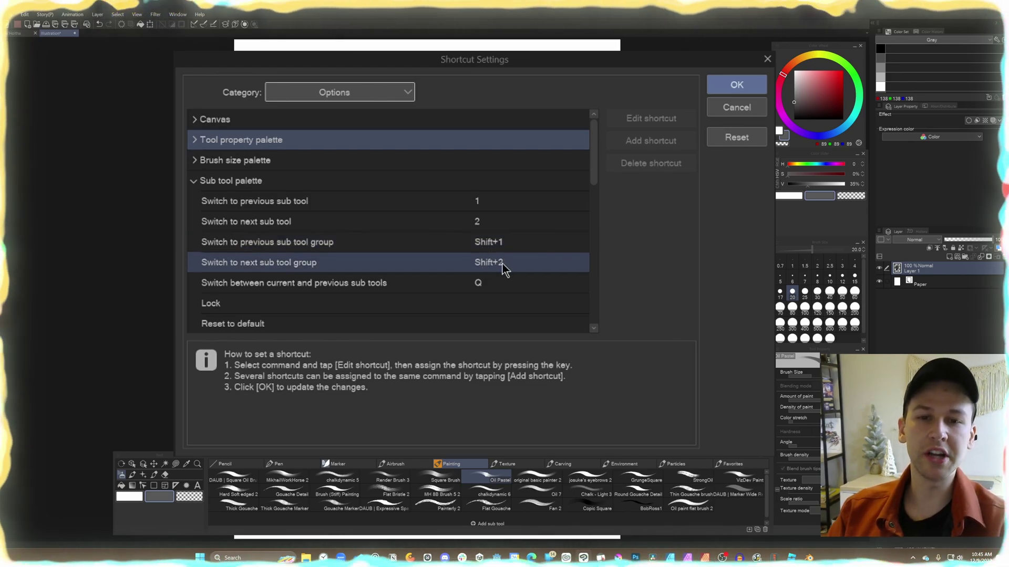
pyautogui.click(361, 286)
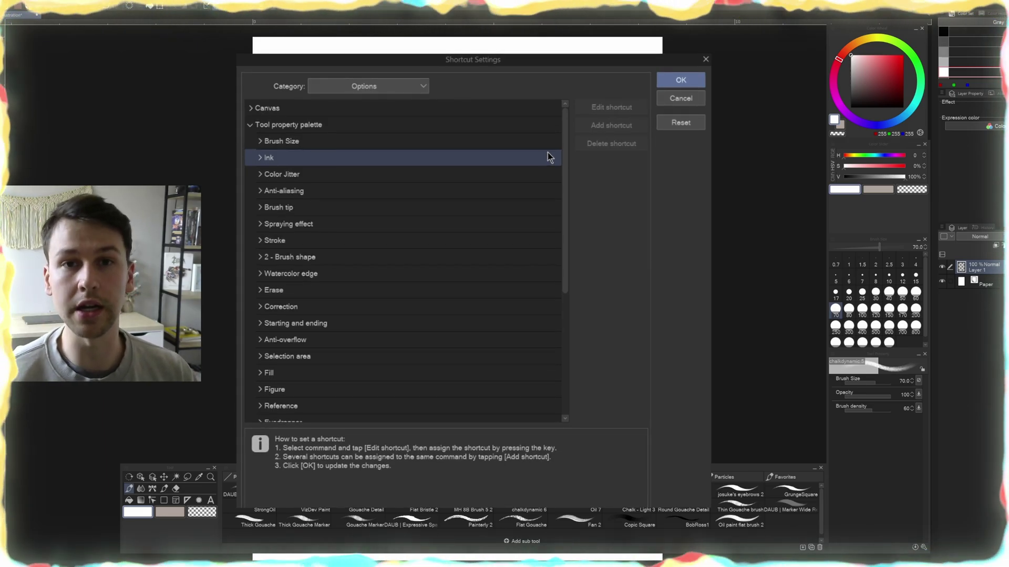
# Review the Ink opacity shortcuts in the Tool property palette section, collapse Ink and expand Brush tip
pyautogui.doubleClick(548, 157)
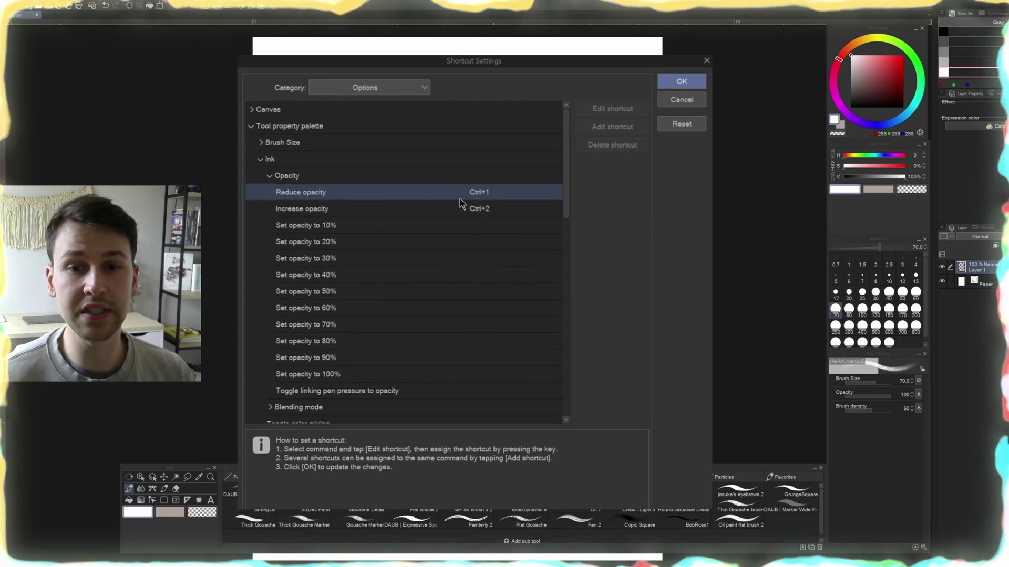
pyautogui.click(260, 159)
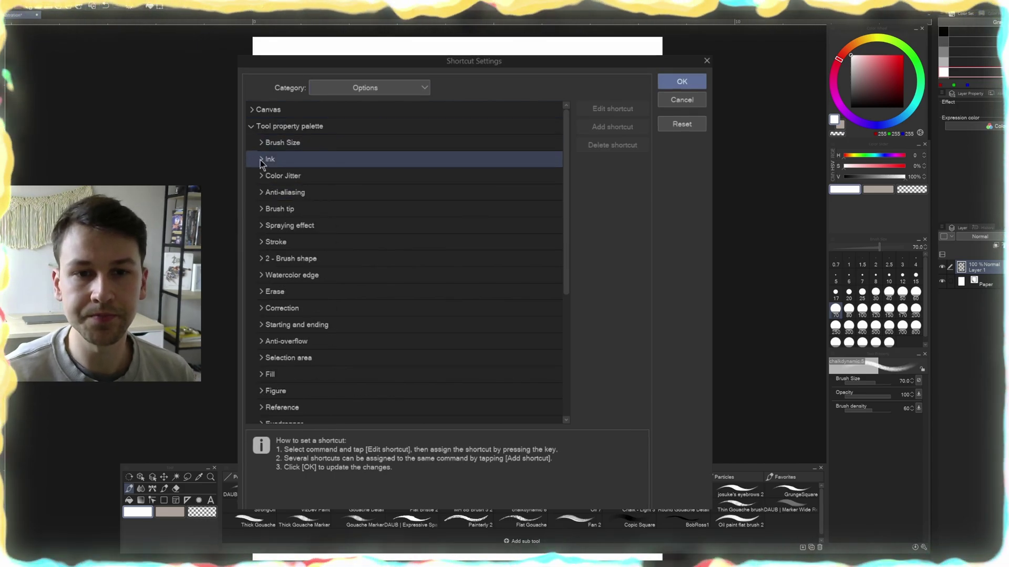
pyautogui.click(261, 209)
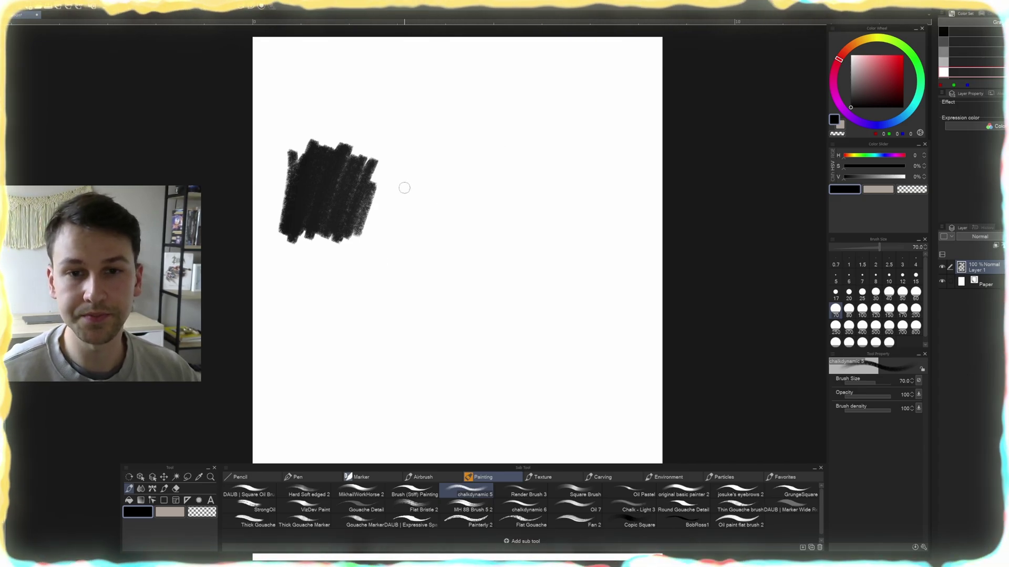
# Lower the chalkdynamic 5 brush opacity to 40 and paint overlapping gray strokes beside the black swatch
pyautogui.hotkey('ctrl', '[')
pyautogui.hotkey('ctrl', '[')
pyautogui.hotkey('ctrl', '[')
pyautogui.hotkey('ctrl', '[')
pyautogui.hotkey('ctrl', '[')
pyautogui.hotkey('ctrl', '[')
pyautogui.moveTo(407, 186)
pyautogui.mouseDown()
pyautogui.moveTo(401, 173)
pyautogui.moveTo(431, 177)
pyautogui.moveTo(473, 247)
pyautogui.moveTo(496, 186)
pyautogui.mouseUp()
pyautogui.moveTo(401, 184)
pyautogui.mouseDown()
pyautogui.moveTo(384, 229)
pyautogui.moveTo(446, 210)
pyautogui.moveTo(457, 253)
pyautogui.moveTo(473, 226)
pyautogui.mouseUp()
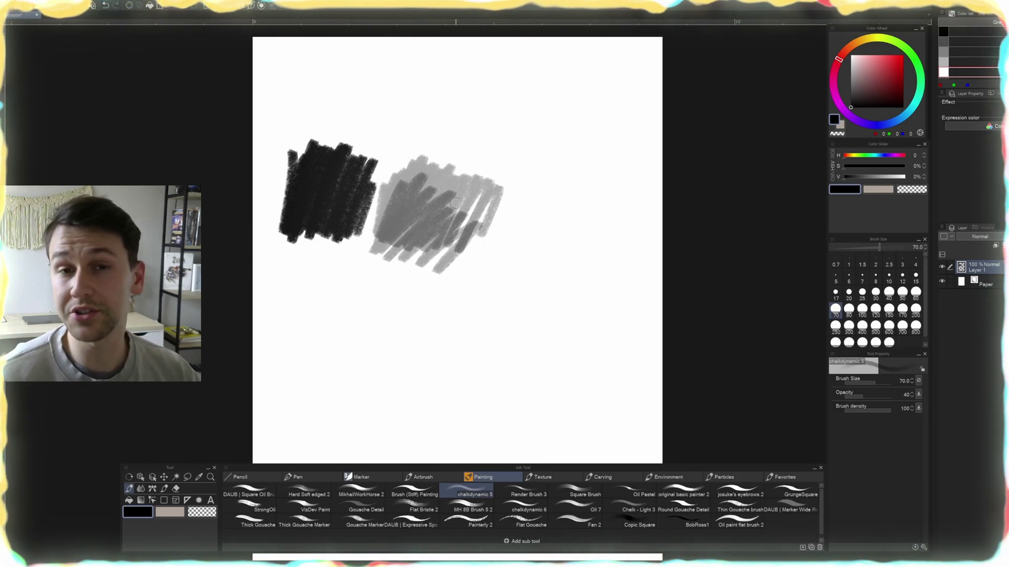
# Raise the brush opacity and paint darker strokes to the lower right of the gray swatch
pyautogui.hotkey('ctrl', ']')
pyautogui.hotkey('ctrl', ']')
pyautogui.hotkey('ctrl', ']')
pyautogui.hotkey('ctrl', ']')
pyautogui.hotkey('ctrl', ']')
pyautogui.moveTo(505, 188)
pyautogui.mouseDown()
pyautogui.moveTo(441, 270)
pyautogui.moveTo(491, 262)
pyautogui.moveTo(550, 298)
pyautogui.mouseUp()
pyautogui.moveTo(492, 259); pyautogui.dragTo(430, 301)
# Enlarge the brush and paint broad, soft dark strokes over the lower-right swatch
pyautogui.press(']')
pyautogui.press(']')
pyautogui.press(']')
pyautogui.press(']')
pyautogui.press(']')
pyautogui.moveTo(507, 286)
pyautogui.mouseDown()
pyautogui.moveTo(456, 318)
pyautogui.moveTo(466, 312)
pyautogui.moveTo(495, 301)
pyautogui.moveTo(454, 328)
pyautogui.moveTo(492, 296)
pyautogui.moveTo(465, 336)
pyautogui.moveTo(548, 294)
pyautogui.moveTo(512, 306)
pyautogui.moveTo(505, 261)
pyautogui.moveTo(531, 309)
pyautogui.moveTo(526, 252)
pyautogui.moveTo(541, 255)
pyautogui.moveTo(534, 290)
pyautogui.moveTo(563, 258)
pyautogui.moveTo(556, 251)
pyautogui.moveTo(558, 282)
pyautogui.moveTo(545, 238)
pyautogui.moveTo(567, 320)
pyautogui.mouseUp()
# Circle the lower-left gray swatch in red and the large dark swatch on the right in bright green
pyautogui.moveTo(420, 303)
pyautogui.mouseDown()
pyautogui.moveTo(362, 287)
pyautogui.moveTo(386, 285)
pyautogui.mouseUp()
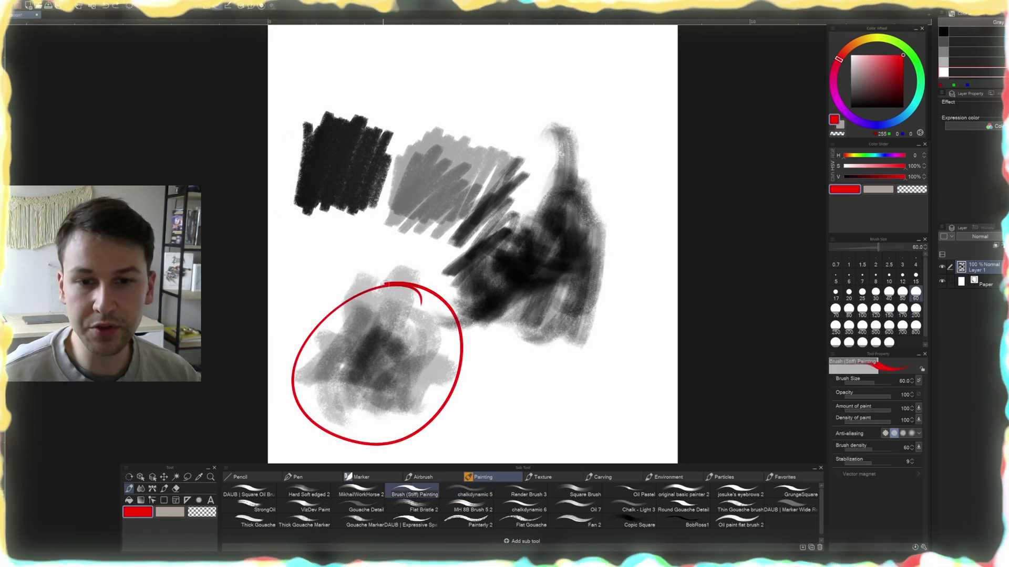
pyautogui.click(919, 70)
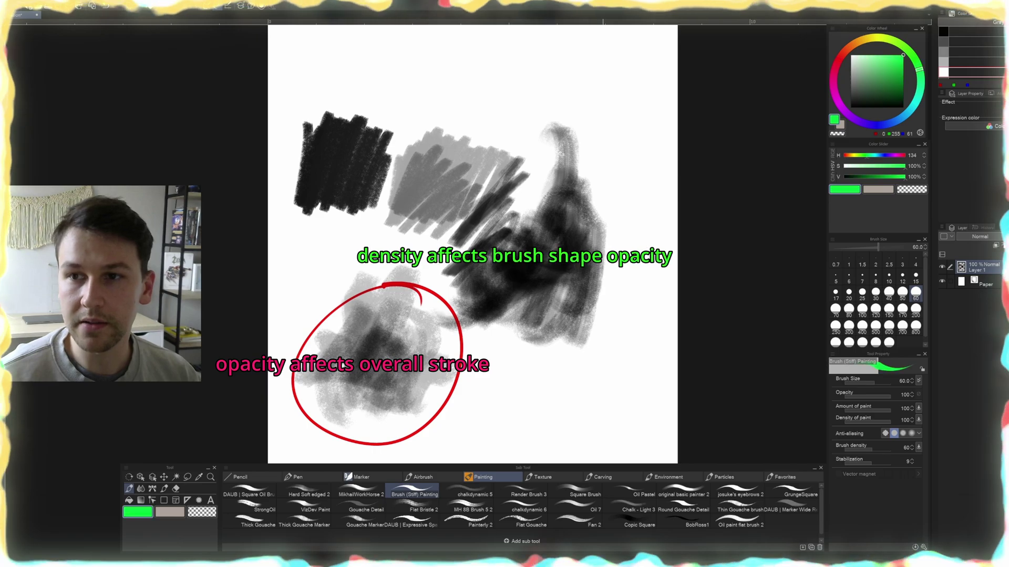
pyautogui.moveTo(592, 159)
pyautogui.mouseDown()
pyautogui.moveTo(458, 311)
pyautogui.moveTo(614, 197)
pyautogui.moveTo(492, 180)
pyautogui.mouseUp()
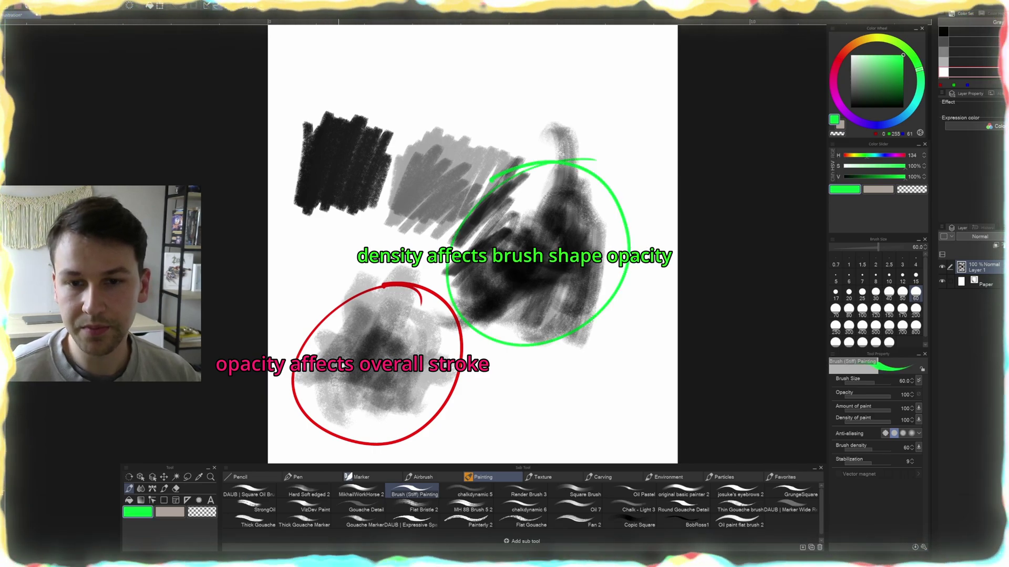
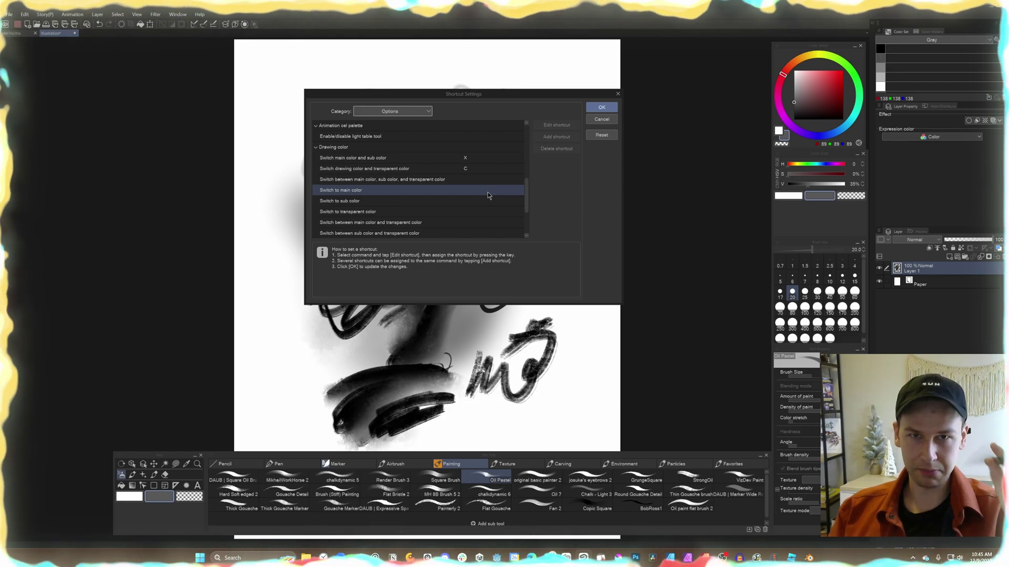
# Review the Drawing color shortcuts for switching main, sub and transparent color, and close Shortcut Settings with OK
pyautogui.click(434, 160)
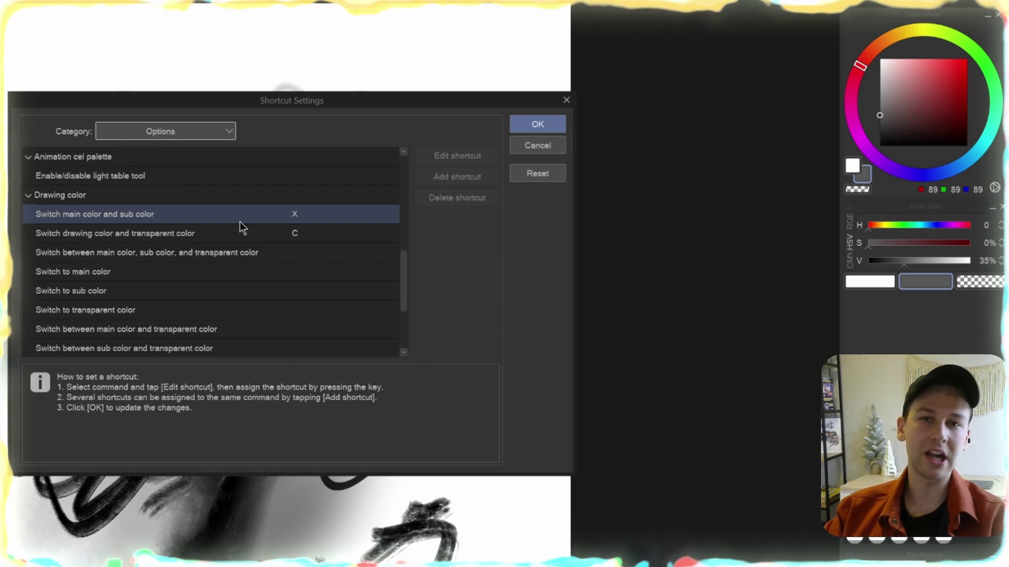
pyautogui.click(198, 227)
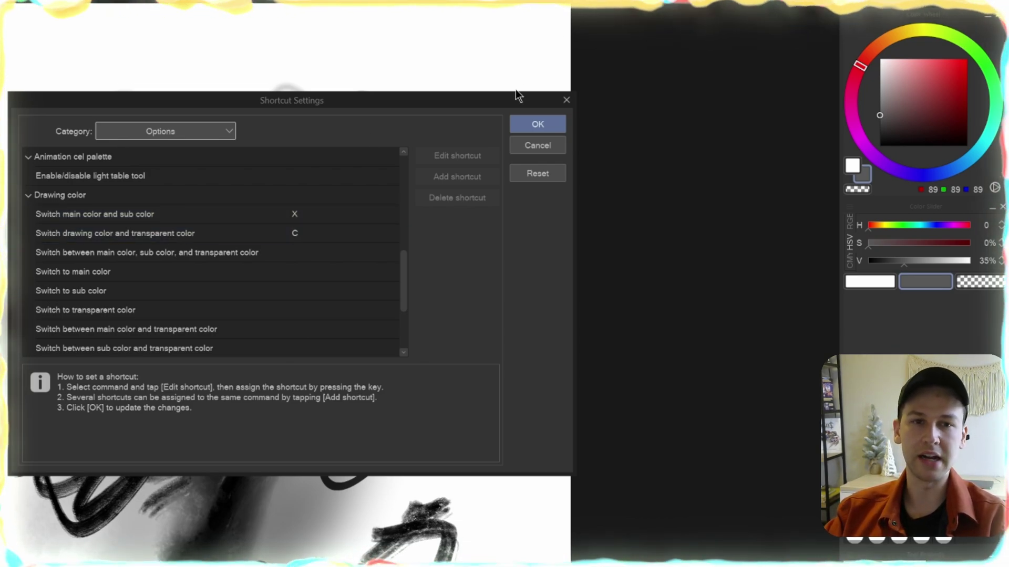
pyautogui.click(526, 128)
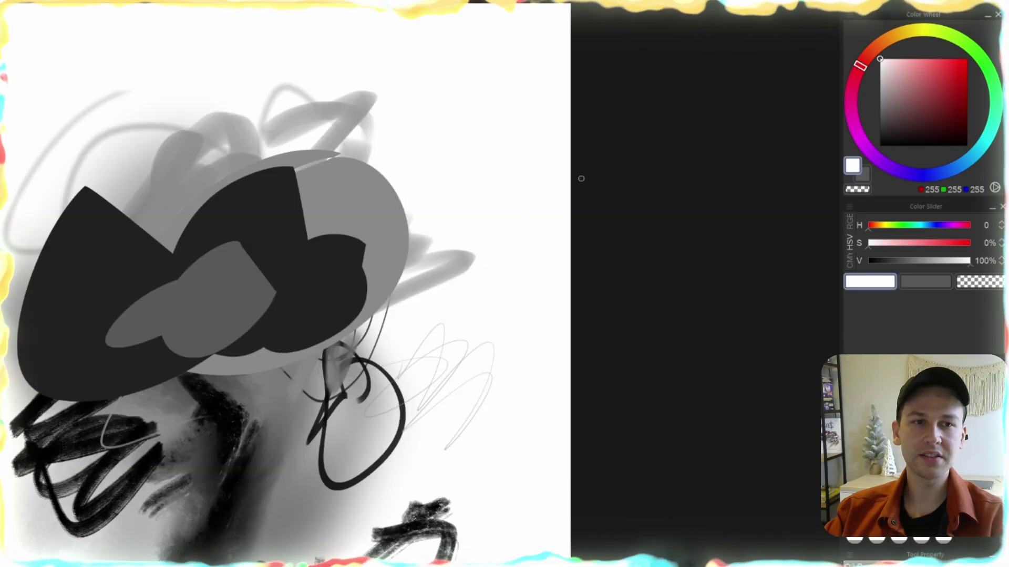
# Switch the active drawing color between the white main color, the gray sub color and transparent
pyautogui.press('c')
pyautogui.press('c')
pyautogui.press('c')
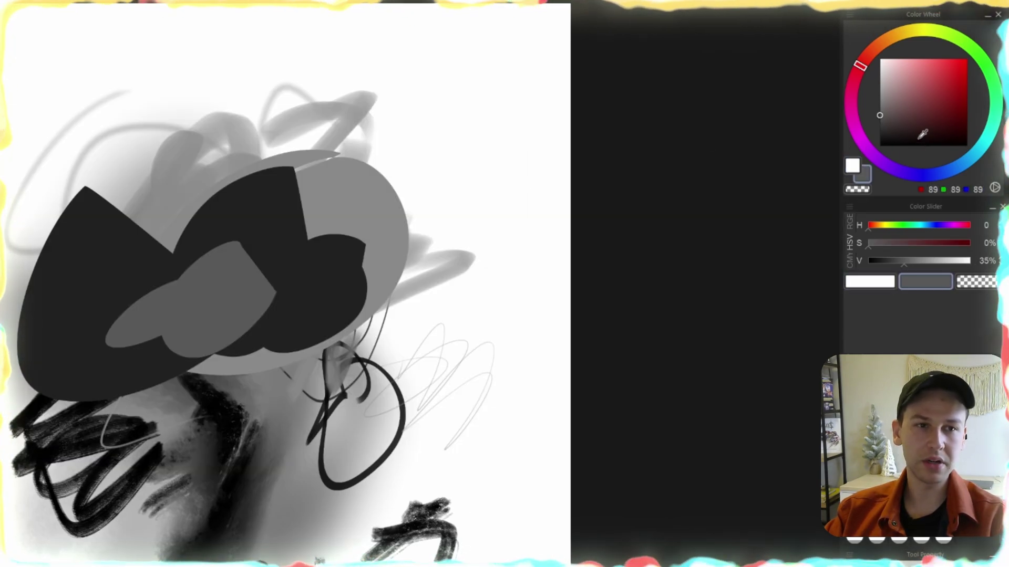
pyautogui.press('c')
pyautogui.press('c')
pyautogui.press('x')
# Toggle the drawing color repeatedly between the gray sub color and transparent
pyautogui.press('c')
pyautogui.press('c')
pyautogui.press('c')
pyautogui.press('c')
pyautogui.press('c')
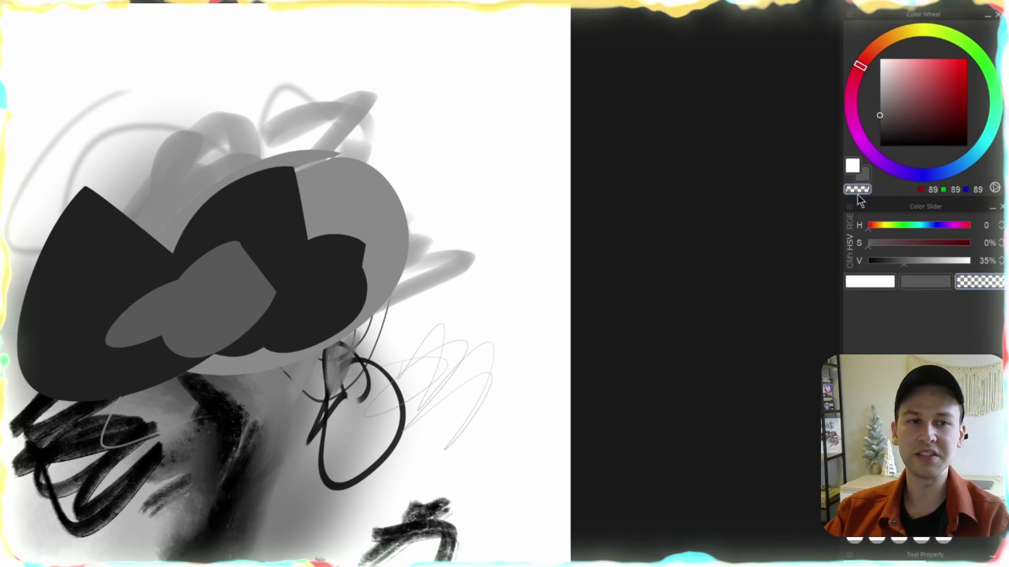
pyautogui.press('c')
pyautogui.press('c')
pyautogui.press('c')
pyautogui.press('c')
pyautogui.press('c')
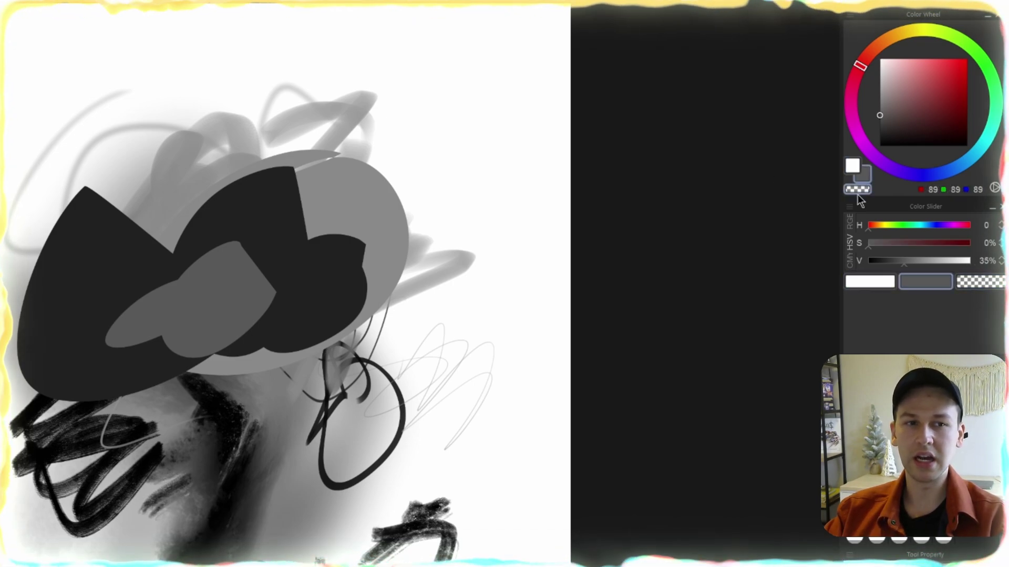
# Switch the drawing color from transparent back to the gray sub color
pyautogui.press('c')
pyautogui.press('c')
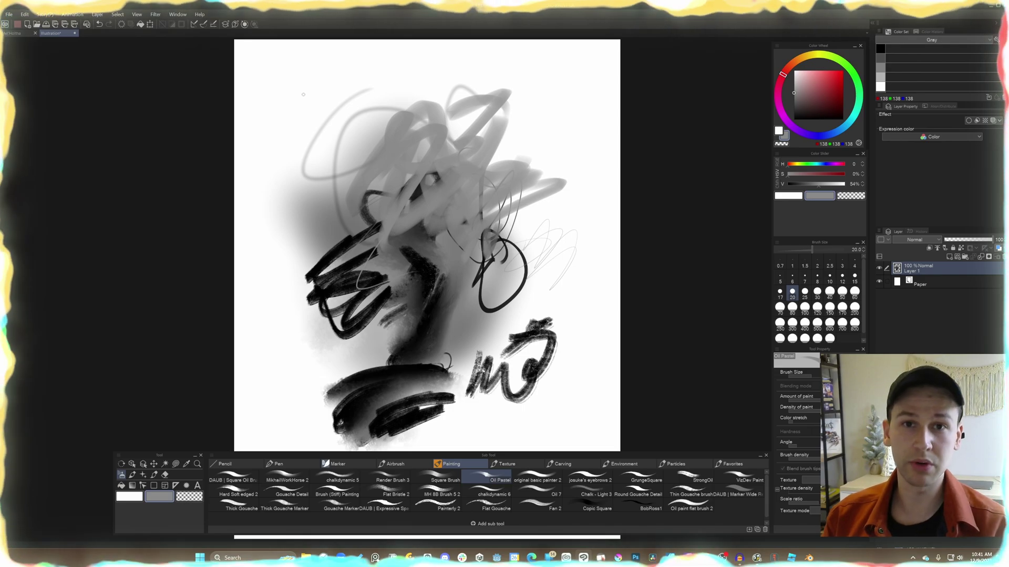
# Activate the Selection tool and cycle back and forth through its Ellipse, Polyline, Lasso and neighboring sub tools
pyautogui.click(175, 465)
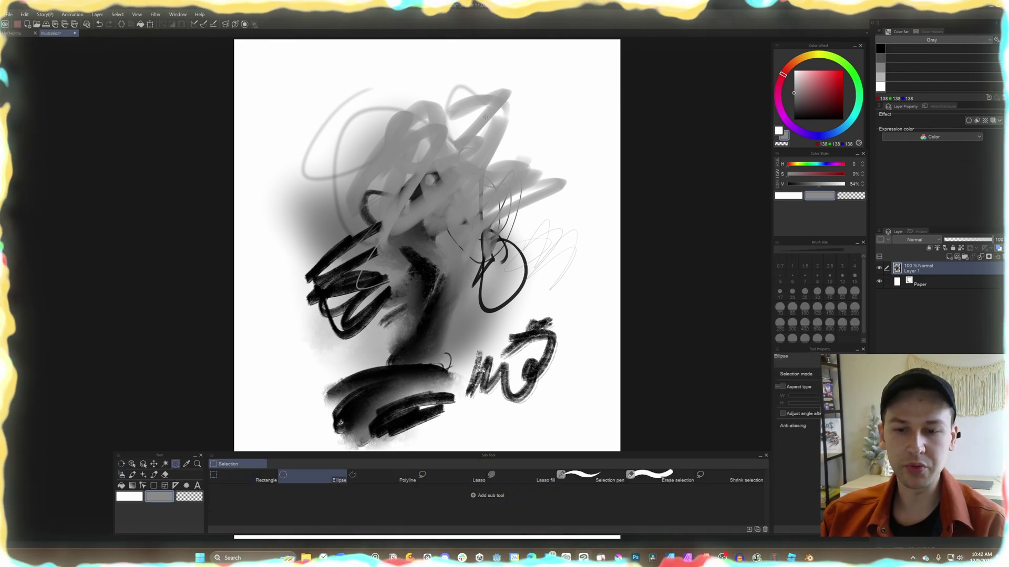
pyautogui.press(',')
pyautogui.press(',')
pyautogui.press(',')
pyautogui.press('.')
pyautogui.press('.')
pyautogui.press(',')
pyautogui.press(',')
pyautogui.press(',')
pyautogui.press('.')
pyautogui.press('.')
pyautogui.press('.')
pyautogui.press('.')
pyautogui.press(',')
pyautogui.press(',')
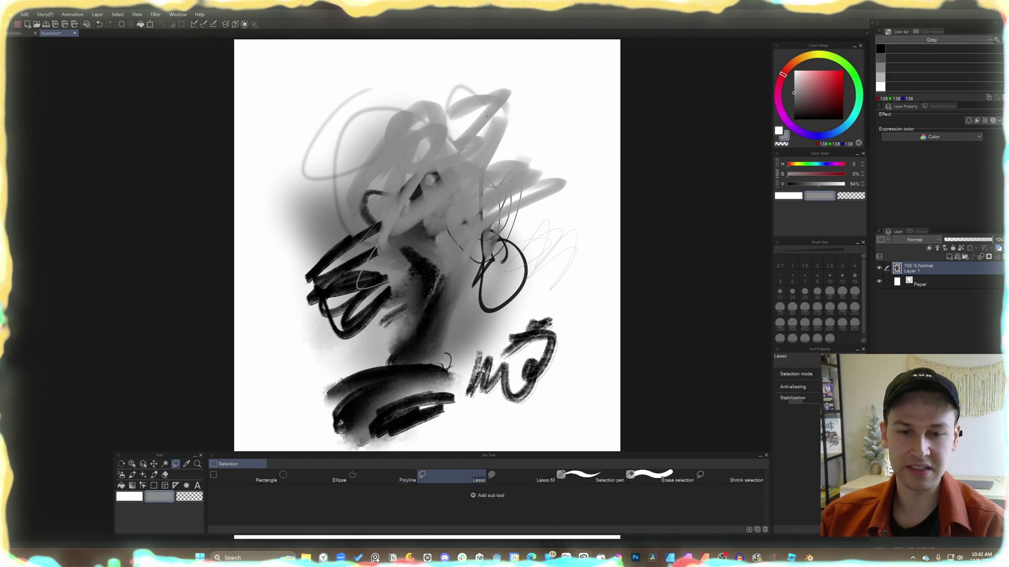
# Choose Lasso fill and fill a large gray oval over the upper part of the painting
pyautogui.press('.')
pyautogui.press('.')
pyautogui.moveTo(492, 243)
pyautogui.mouseDown()
pyautogui.moveTo(448, 125)
pyautogui.moveTo(488, 244)
pyautogui.mouseUp()
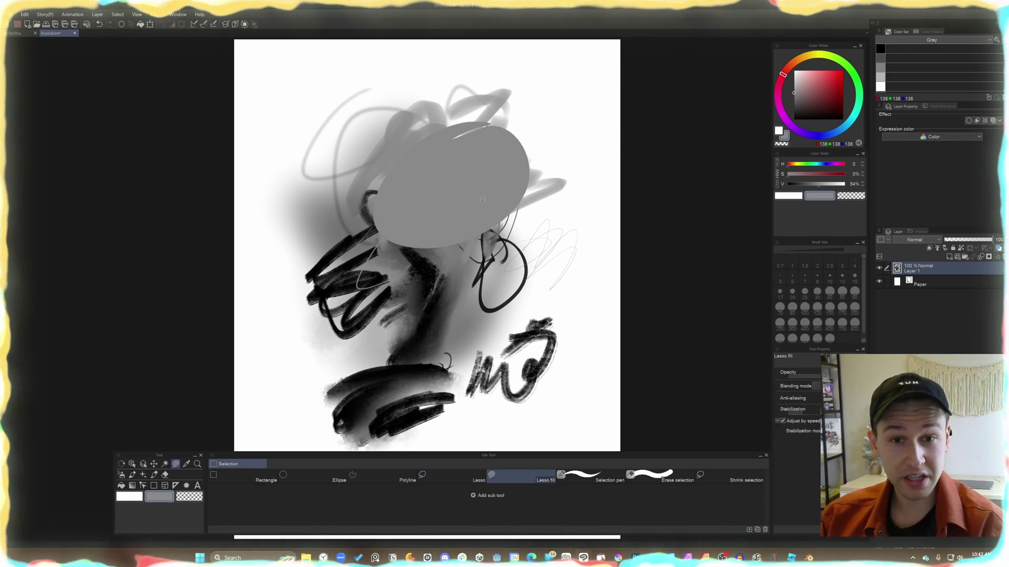
# Lasso-fill three overlapping dark shapes at 13% value and a leaf-shaped patch at 35% value around the gray oval
pyautogui.click(793, 113)
pyautogui.moveTo(466, 131); pyautogui.dragTo(399, 178)
pyautogui.moveTo(347, 141)
pyautogui.mouseDown()
pyautogui.moveTo(313, 247)
pyautogui.moveTo(396, 178)
pyautogui.mouseUp()
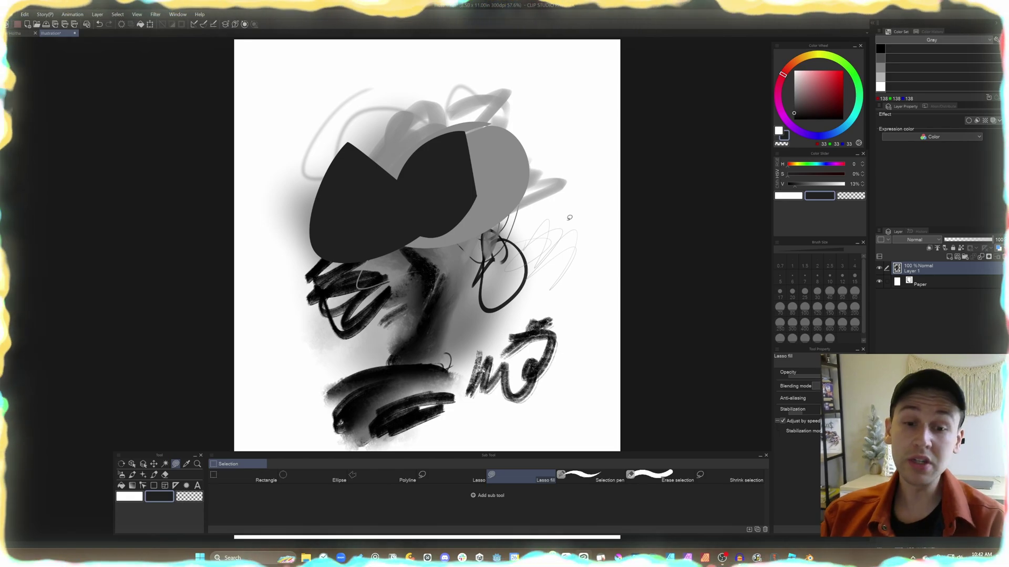
pyautogui.moveTo(462, 244)
pyautogui.mouseDown()
pyautogui.moveTo(457, 174)
pyautogui.moveTo(493, 168)
pyautogui.mouseUp()
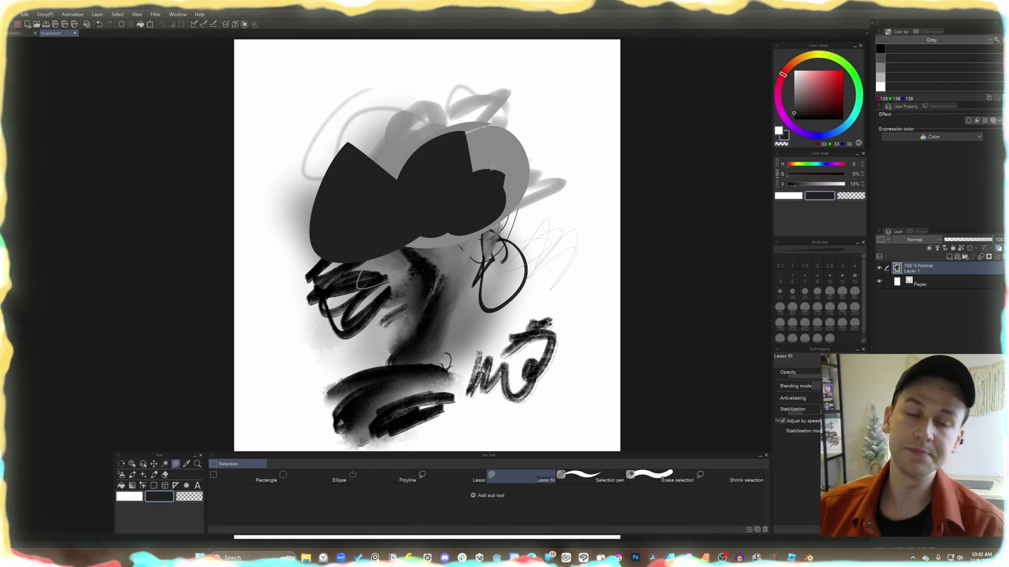
pyautogui.moveTo(804, 105); pyautogui.dragTo(792, 102)
pyautogui.moveTo(380, 229)
pyautogui.mouseDown()
pyautogui.moveTo(431, 199)
pyautogui.moveTo(441, 176)
pyautogui.mouseUp()
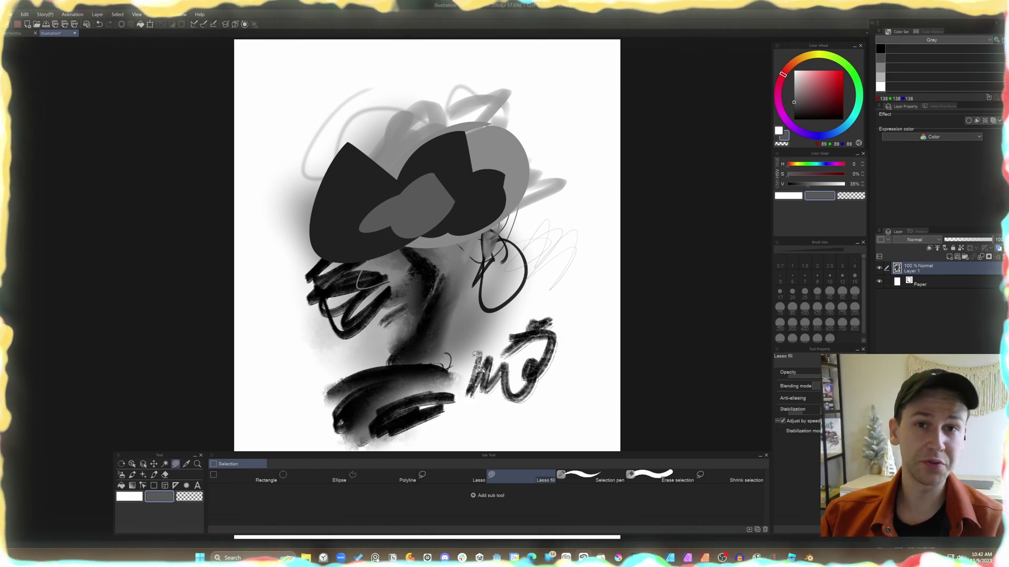
# Step backward through the selection sub tools from Lasso fill, and forward again
pyautogui.press('1')
pyautogui.press('1')
pyautogui.press('1')
pyautogui.press('1')
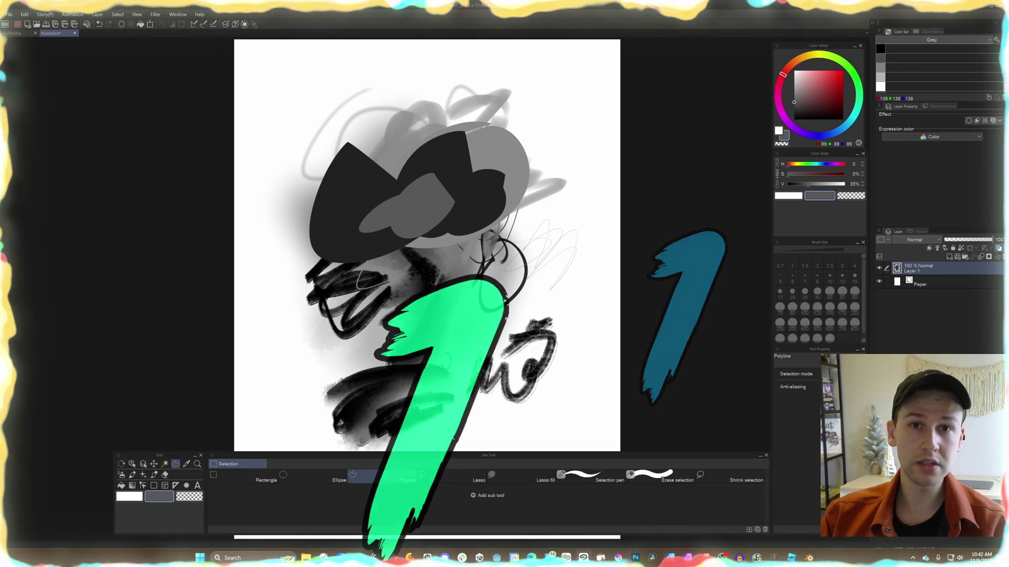
pyautogui.press('2')
pyautogui.press('2')
pyautogui.press('2')
pyautogui.press('2')
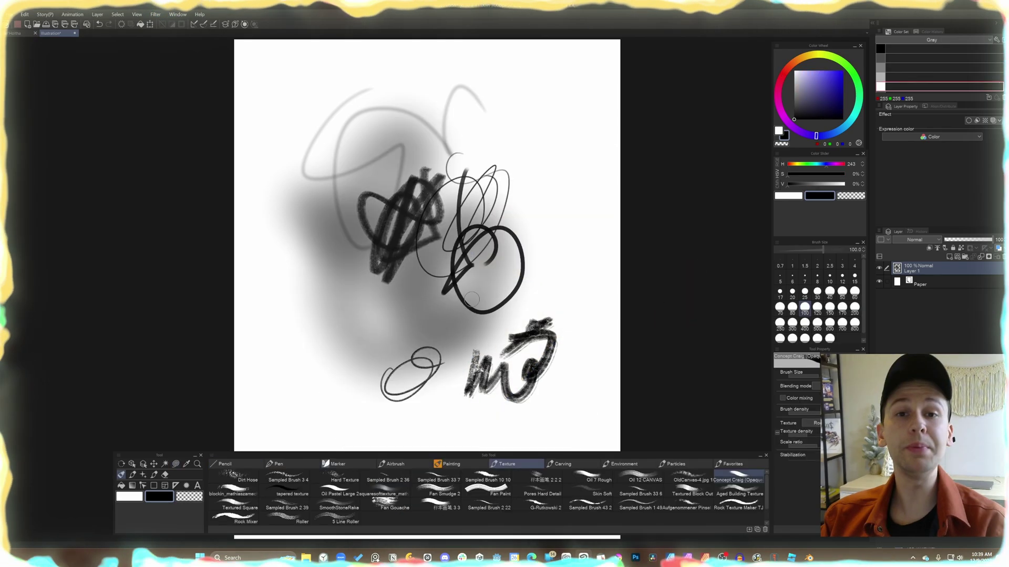
# Switch to the Blend tool, choose MB Smudge Brush and smudge the area just below the black scribble
pyautogui.press('j')
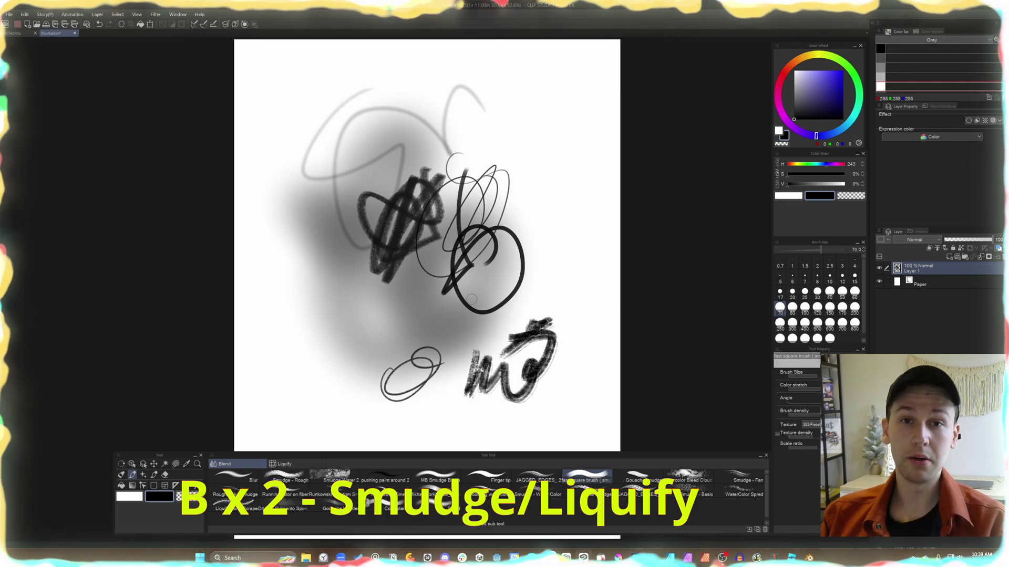
pyautogui.press(',')
pyautogui.press(',')
pyautogui.press(',')
pyautogui.press(',')
pyautogui.press(',')
pyautogui.press(',')
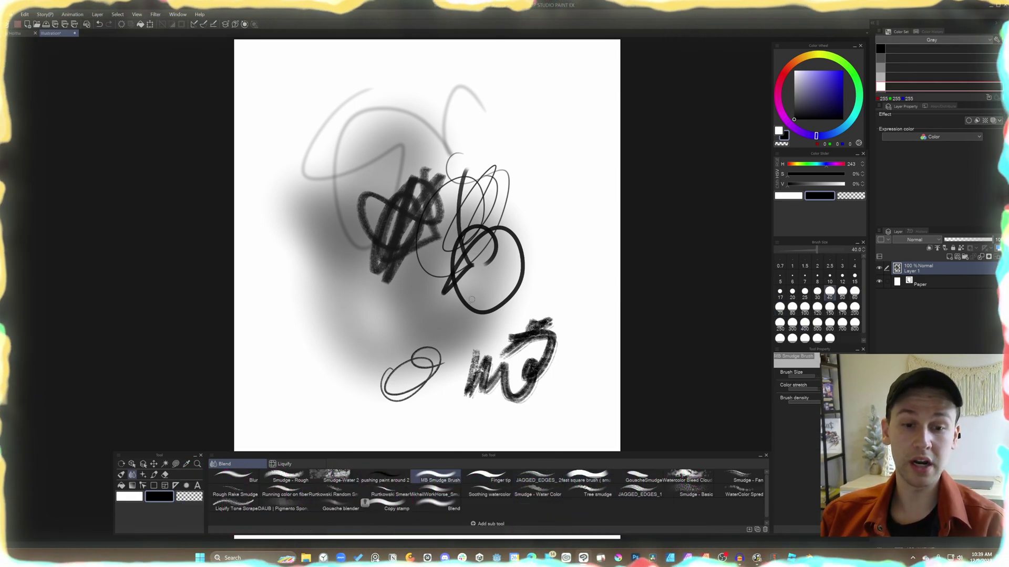
pyautogui.moveTo(382, 256)
pyautogui.mouseDown()
pyautogui.moveTo(351, 278)
pyautogui.moveTo(394, 289)
pyautogui.moveTo(382, 299)
pyautogui.moveTo(393, 271)
pyautogui.moveTo(385, 310)
pyautogui.mouseUp()
# Alternate between the textured brush and the smudge brush to paint and blend black strokes beneath the scribble
pyautogui.press('b')
pyautogui.moveTo(341, 296)
pyautogui.mouseDown()
pyautogui.moveTo(384, 279)
pyautogui.moveTo(350, 314)
pyautogui.mouseUp()
pyautogui.moveTo(391, 297)
pyautogui.mouseDown()
pyautogui.moveTo(376, 329)
pyautogui.moveTo(407, 296)
pyautogui.moveTo(370, 339)
pyautogui.mouseUp()
pyautogui.press('b')
pyautogui.press('b')
pyautogui.moveTo(386, 346)
pyautogui.mouseDown()
pyautogui.moveTo(387, 311)
pyautogui.moveTo(376, 358)
pyautogui.moveTo(399, 294)
pyautogui.moveTo(418, 328)
pyautogui.moveTo(392, 362)
pyautogui.moveTo(381, 342)
pyautogui.mouseUp()
pyautogui.press('b')
pyautogui.press('b')
pyautogui.moveTo(394, 386)
pyautogui.mouseDown()
pyautogui.moveTo(357, 383)
pyautogui.moveTo(420, 368)
pyautogui.moveTo(383, 384)
pyautogui.moveTo(407, 362)
pyautogui.moveTo(442, 373)
pyautogui.mouseUp()
# Change the blend brush to Smudge - Rough and alternate it with the textured brush to paint broad black strokes at the canvas's lower edge
pyautogui.press('1')
pyautogui.press('1')
pyautogui.press('1')
pyautogui.click(128, 128)
pyautogui.press('b')
pyautogui.moveTo(362, 400)
pyautogui.mouseDown()
pyautogui.moveTo(427, 380)
pyautogui.moveTo(333, 423)
pyautogui.moveTo(341, 415)
pyautogui.moveTo(337, 436)
pyautogui.moveTo(394, 432)
pyautogui.moveTo(378, 397)
pyautogui.moveTo(391, 431)
pyautogui.moveTo(360, 427)
pyautogui.moveTo(400, 399)
pyautogui.mouseUp()
pyautogui.press('b')
pyautogui.click(116, 161)
pyautogui.press('b')
pyautogui.press('b')
pyautogui.moveTo(373, 435); pyautogui.dragTo(449, 400)
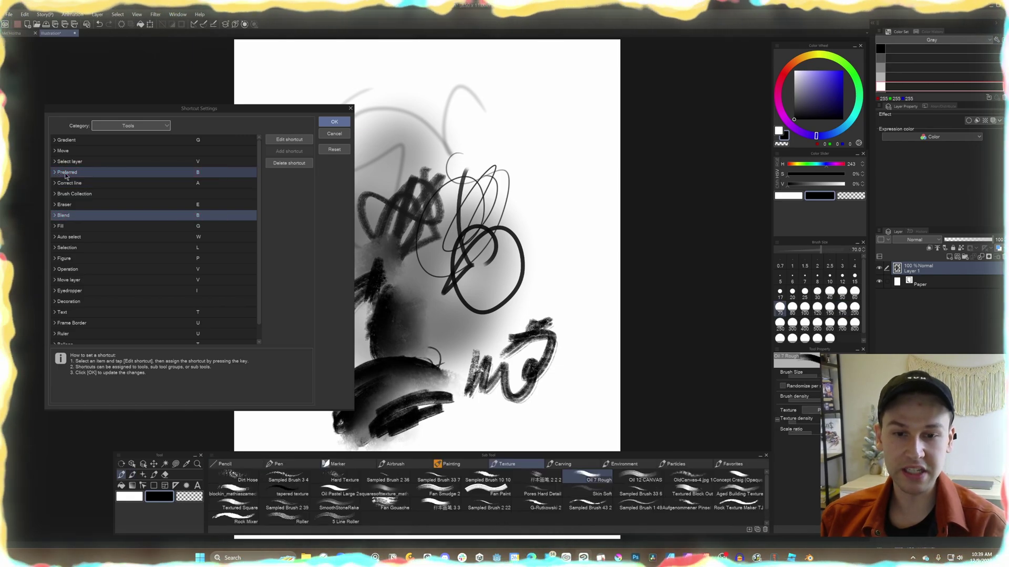
# Confirm B as the shared shortcut for the Preferred and Blend tools in Shortcut Settings
pyautogui.press('b')
pyautogui.press('Return')
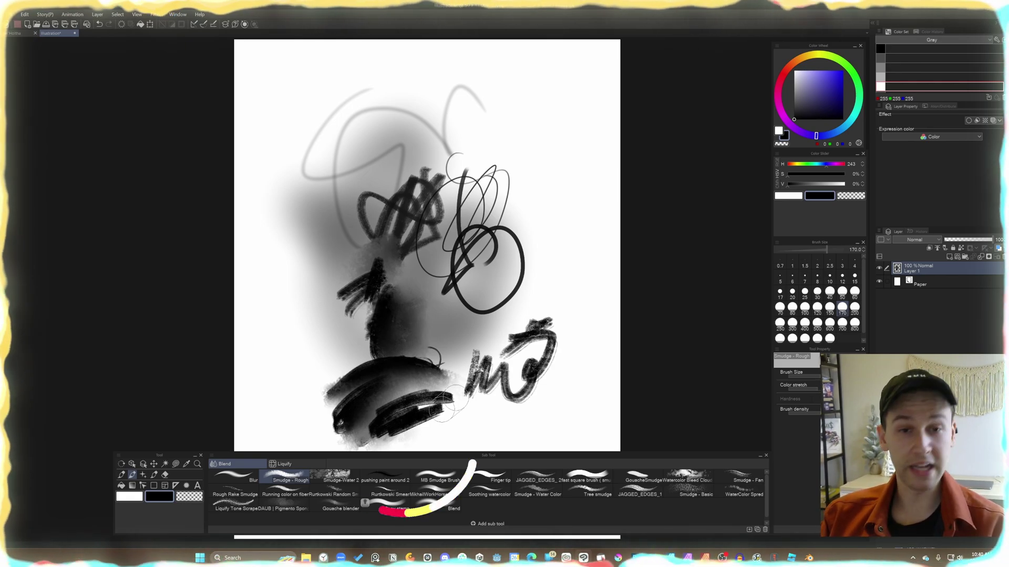
# Warp the black strokes and circular scribbles with the Liquify tool, and return to the painting brush
pyautogui.click(284, 464)
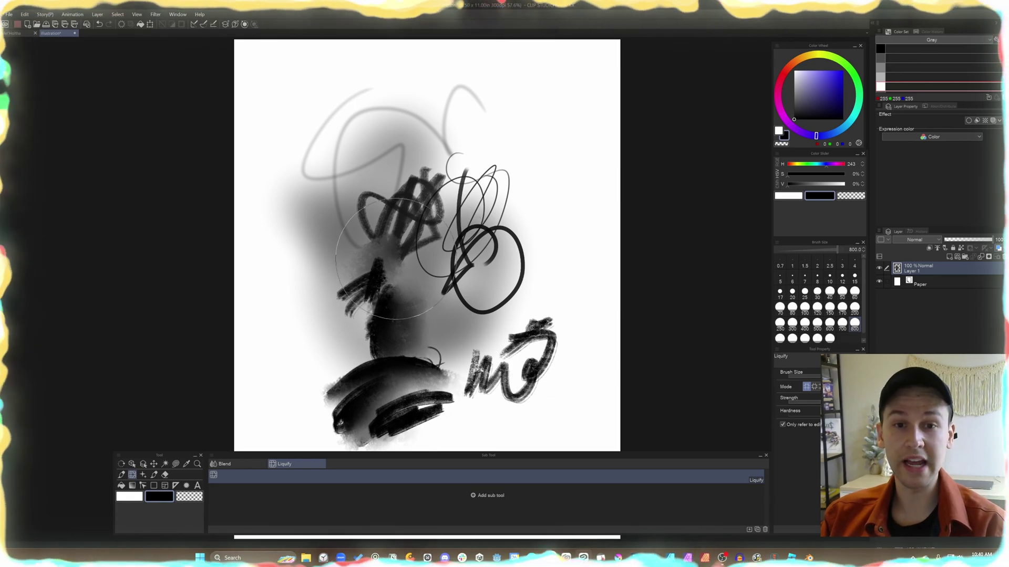
pyautogui.moveTo(397, 259); pyautogui.dragTo(453, 221)
pyautogui.moveTo(366, 281); pyautogui.dragTo(441, 342)
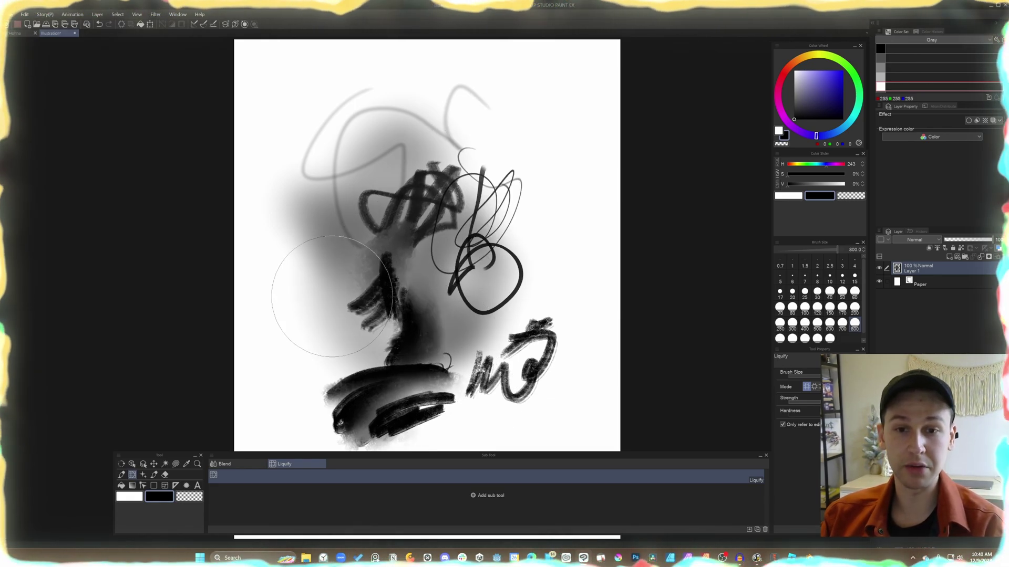
pyautogui.moveTo(332, 296); pyautogui.dragTo(468, 236)
pyautogui.press('b')
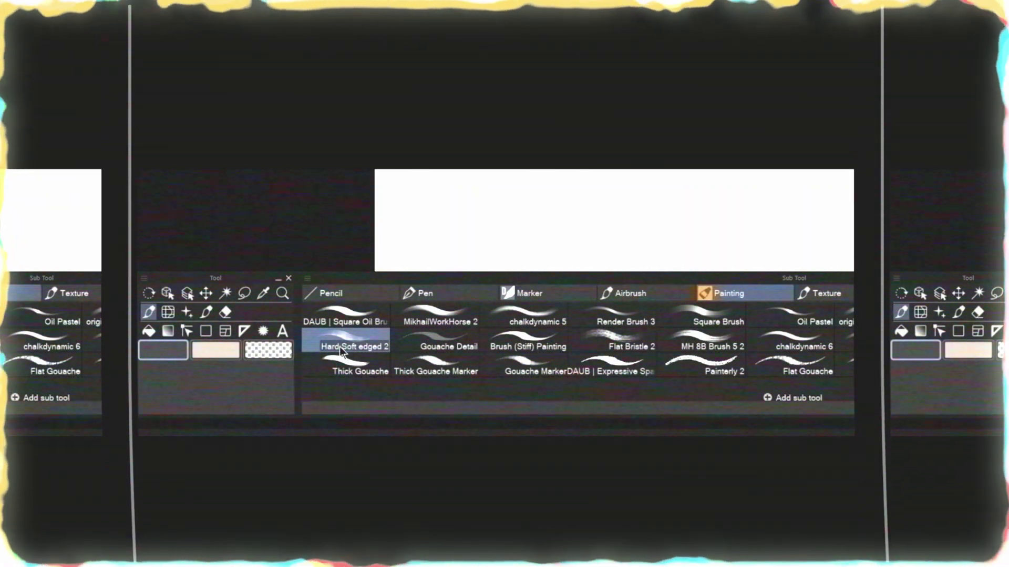
# Move the Hard Soft edged 2 and Brush (Stiff) Painting brushes into the first row of the Painting group
pyautogui.moveTo(340, 346); pyautogui.dragTo(402, 316)
pyautogui.moveTo(520, 346)
pyautogui.mouseDown()
pyautogui.moveTo(536, 298)
pyautogui.moveTo(615, 315)
pyautogui.mouseUp()
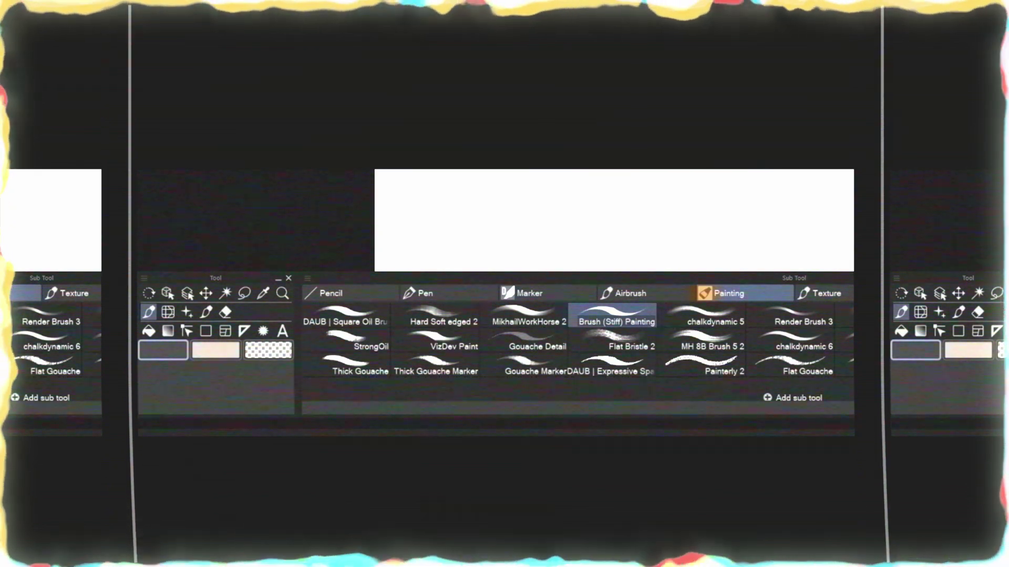
# Move the Liquify sub tool out into the Tool palette, and regroup it alongside Blend
pyautogui.press('j')
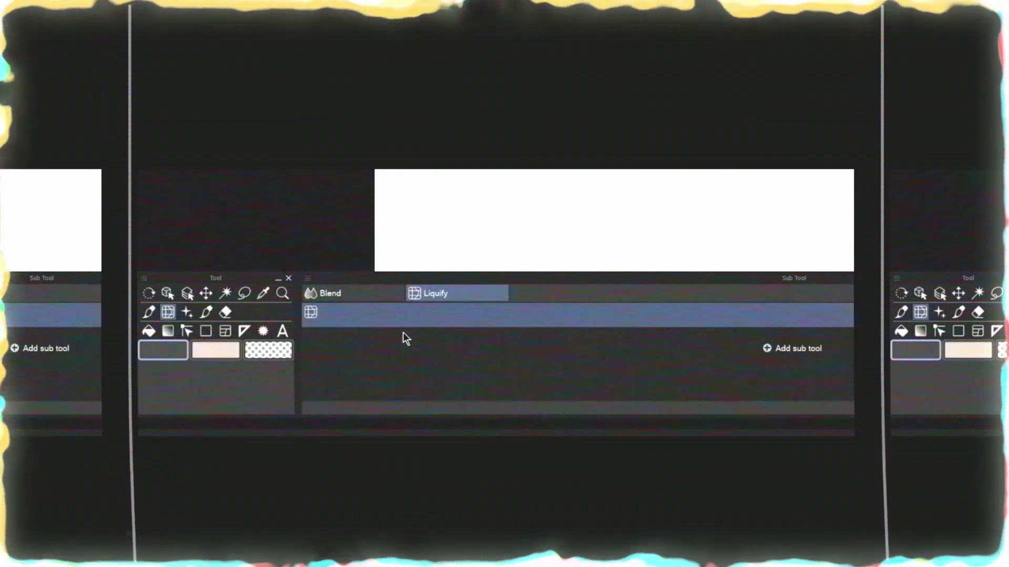
pyautogui.moveTo(406, 317)
pyautogui.mouseDown()
pyautogui.moveTo(370, 295)
pyautogui.moveTo(382, 318)
pyautogui.moveTo(429, 287)
pyautogui.moveTo(423, 296)
pyautogui.moveTo(192, 318)
pyautogui.moveTo(409, 294)
pyautogui.moveTo(226, 318)
pyautogui.mouseUp()
pyautogui.click(226, 314)
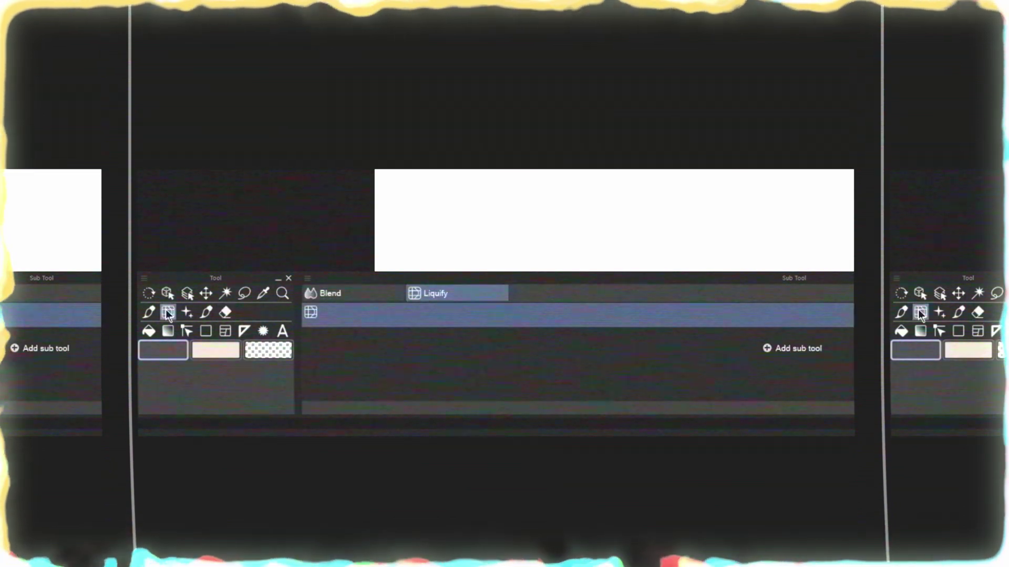
pyautogui.moveTo(406, 317); pyautogui.dragTo(368, 298)
pyautogui.moveTo(780, 365)
pyautogui.mouseDown()
pyautogui.moveTo(450, 301)
pyautogui.moveTo(519, 274)
pyautogui.mouseUp()
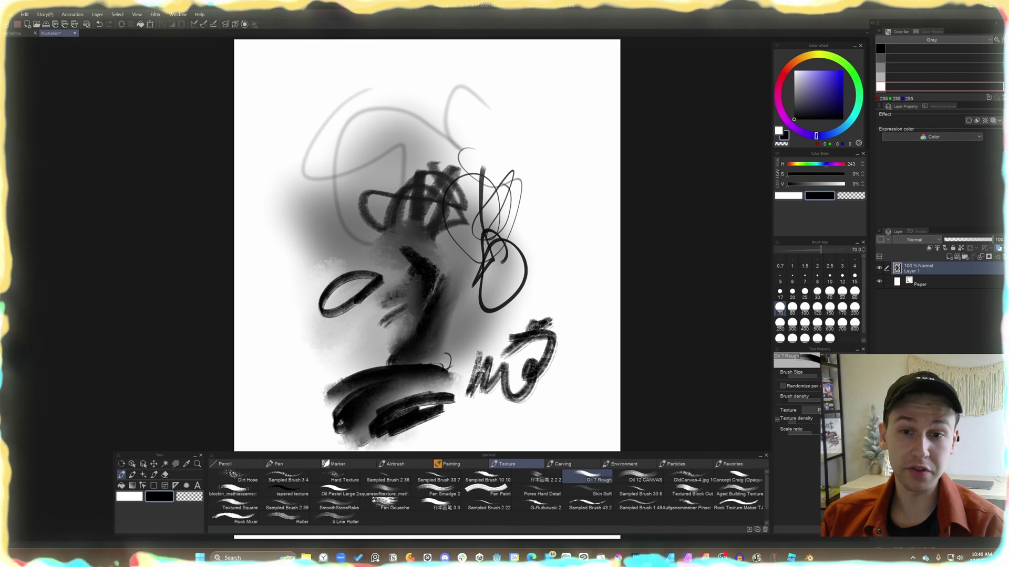
# Paint bold, looping black strokes beside the smudged dark column with the Oil 7 Rough brush
pyautogui.moveTo(368, 331)
pyautogui.mouseDown()
pyautogui.moveTo(387, 278)
pyautogui.moveTo(310, 247)
pyautogui.moveTo(411, 224)
pyautogui.mouseUp()
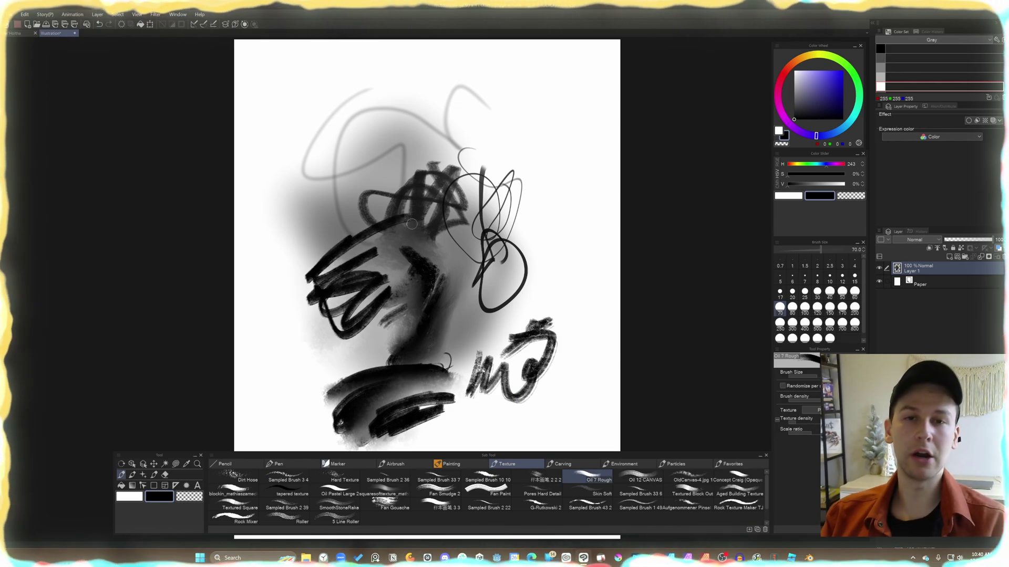